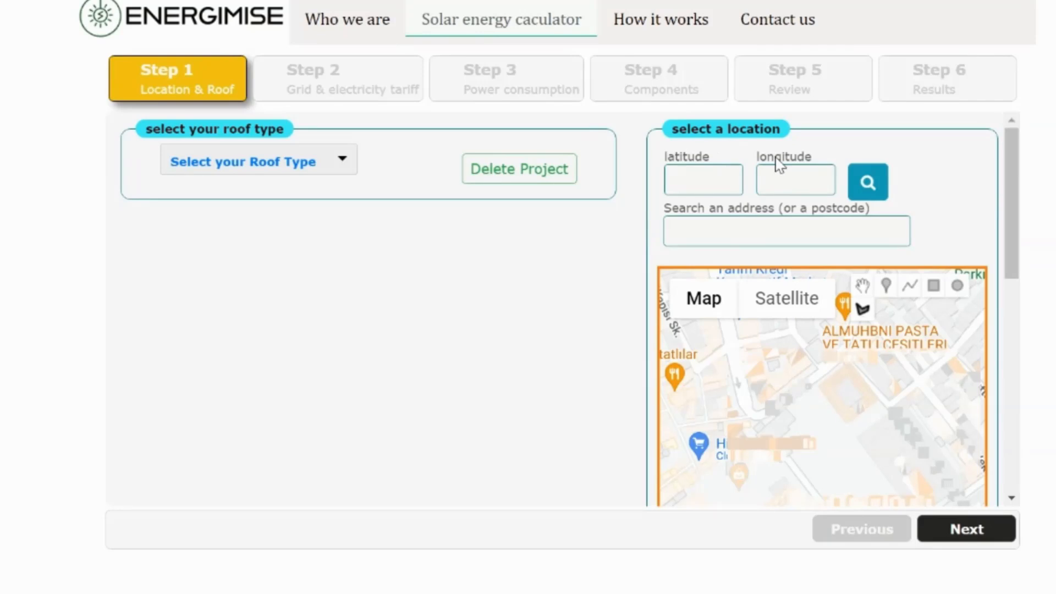
- Set the project location by searching for the property's postcode and choosing the suggested match
left_click(707, 230)
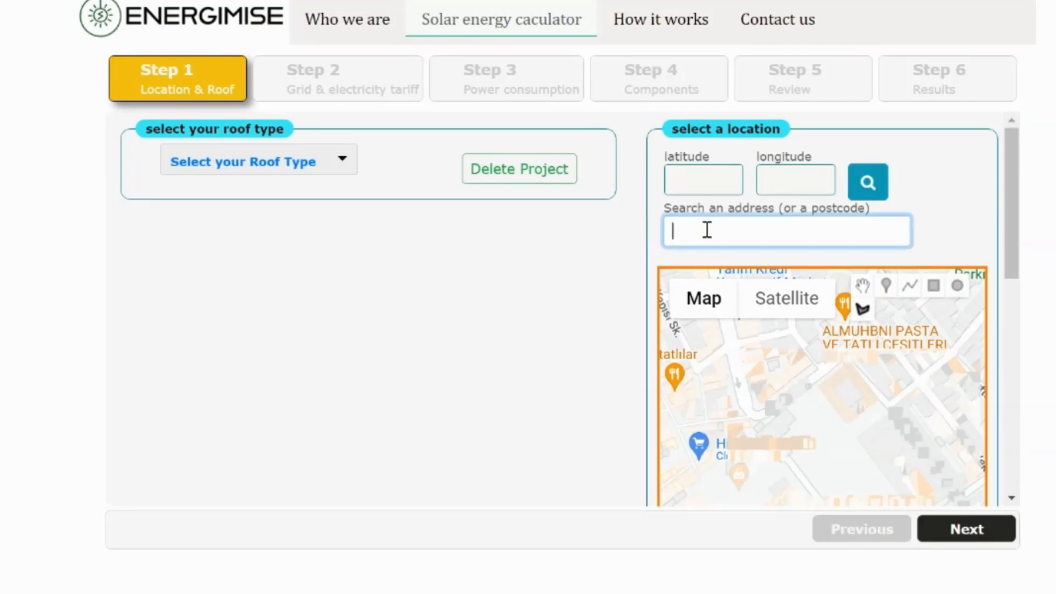
type("nr22bx")
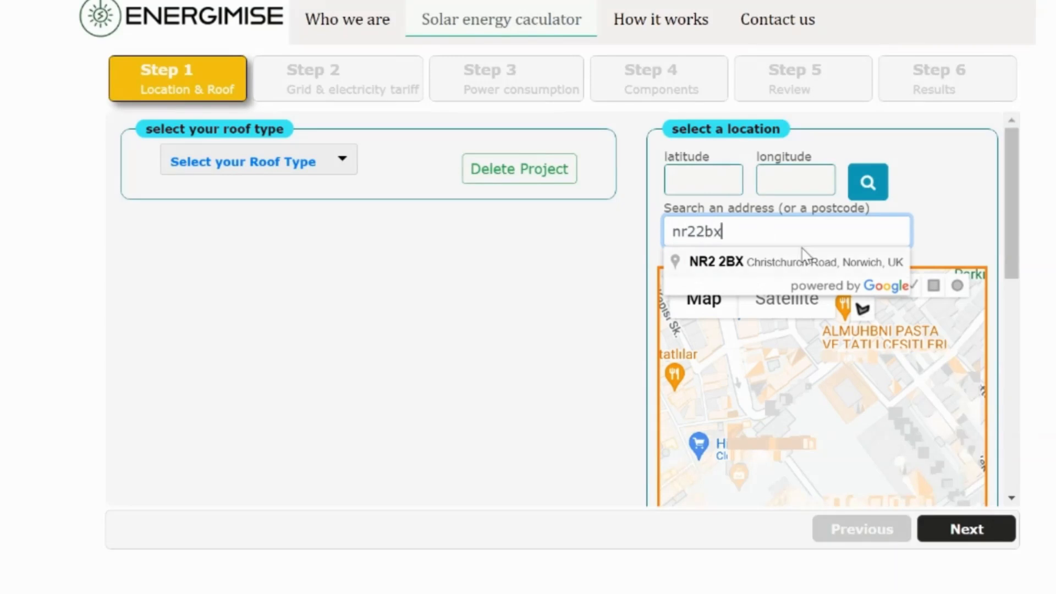
left_click(808, 262)
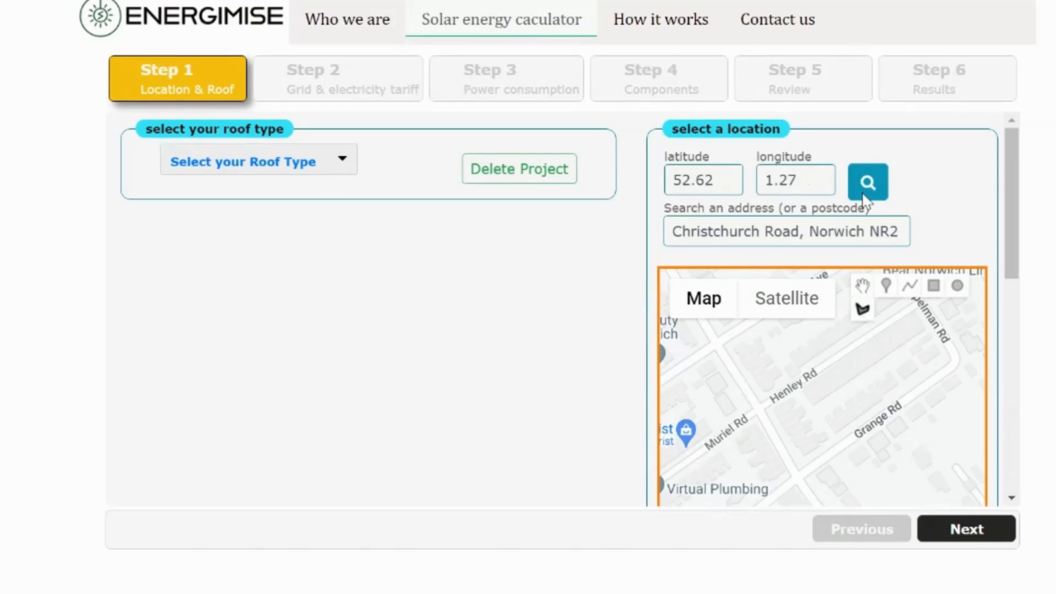
- Choose type 1 as the building's roof type and review the roof-side diagrams it provides
left_click_drag(1008, 226, 1006, 322)
scroll(761, 220, "up", 3)
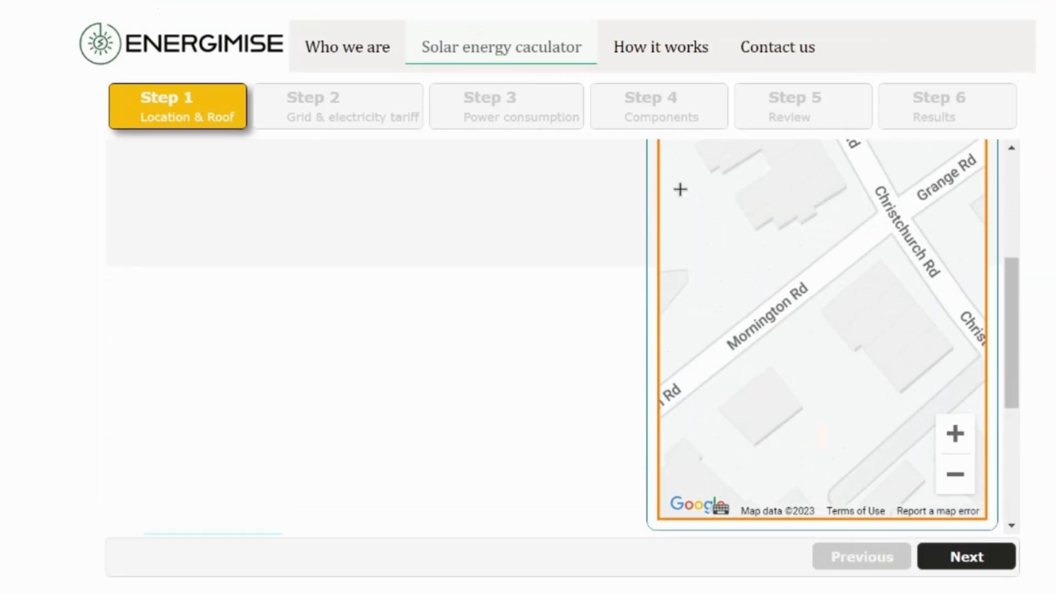
scroll(468, 247, "up", 5)
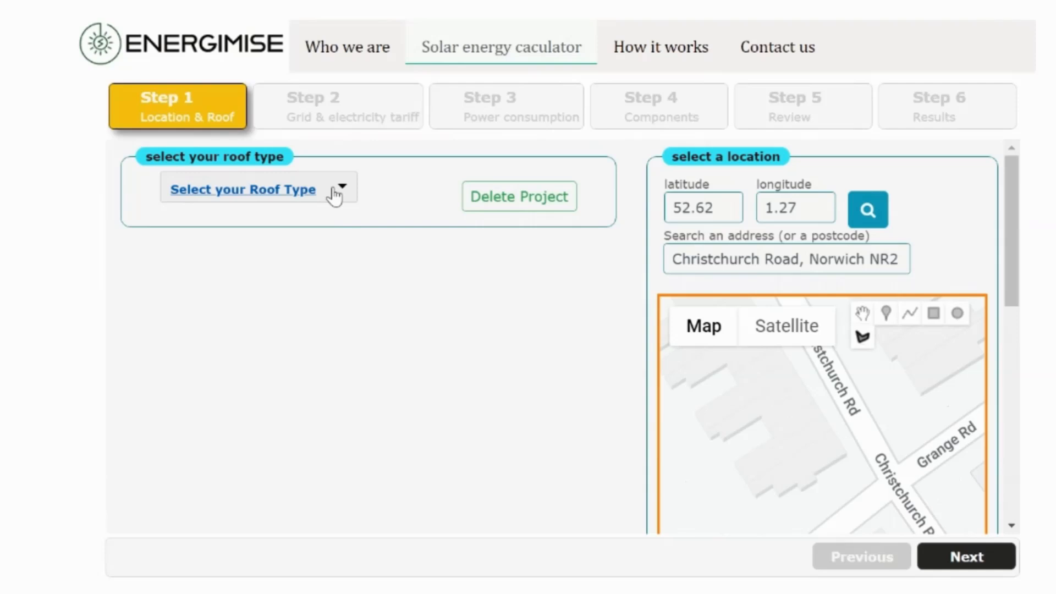
left_click(334, 195)
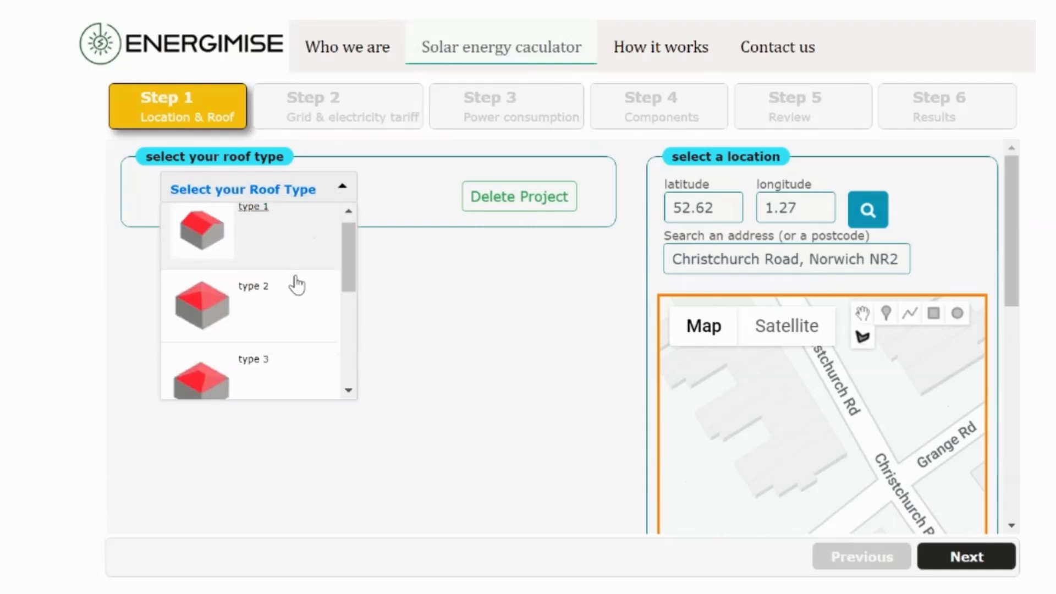
scroll(296, 285, "down", 5)
scroll(296, 285, "up", 5)
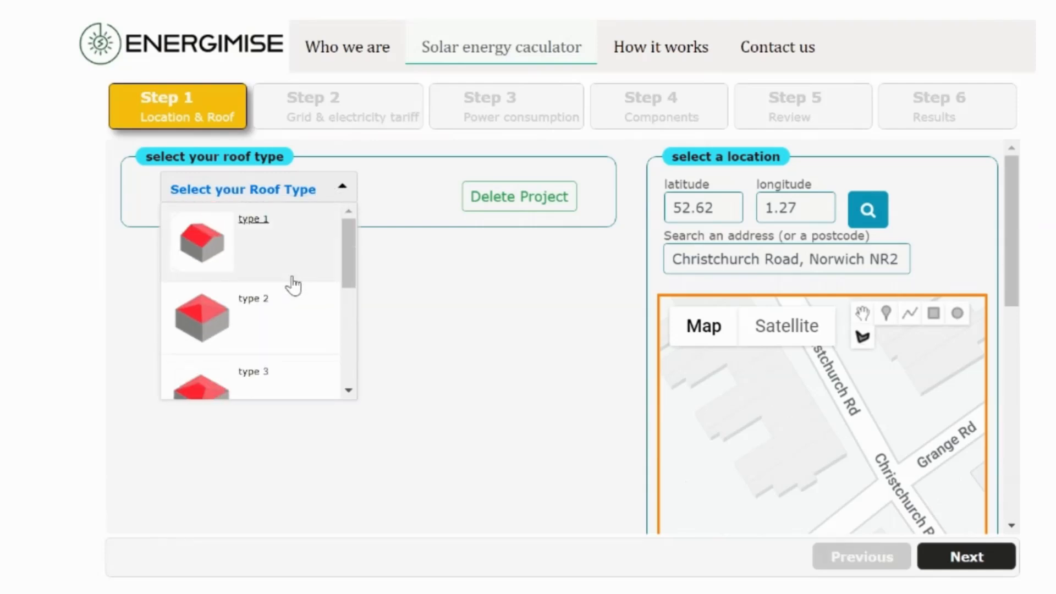
left_click(255, 249)
scroll(250, 377, "down", 2)
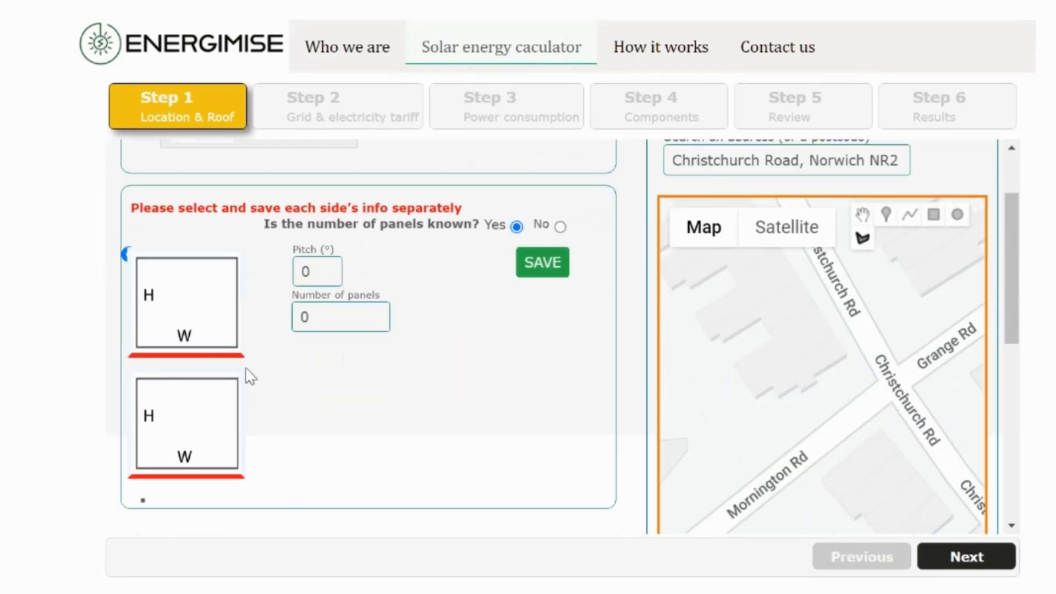
scroll(250, 378, "up", 2)
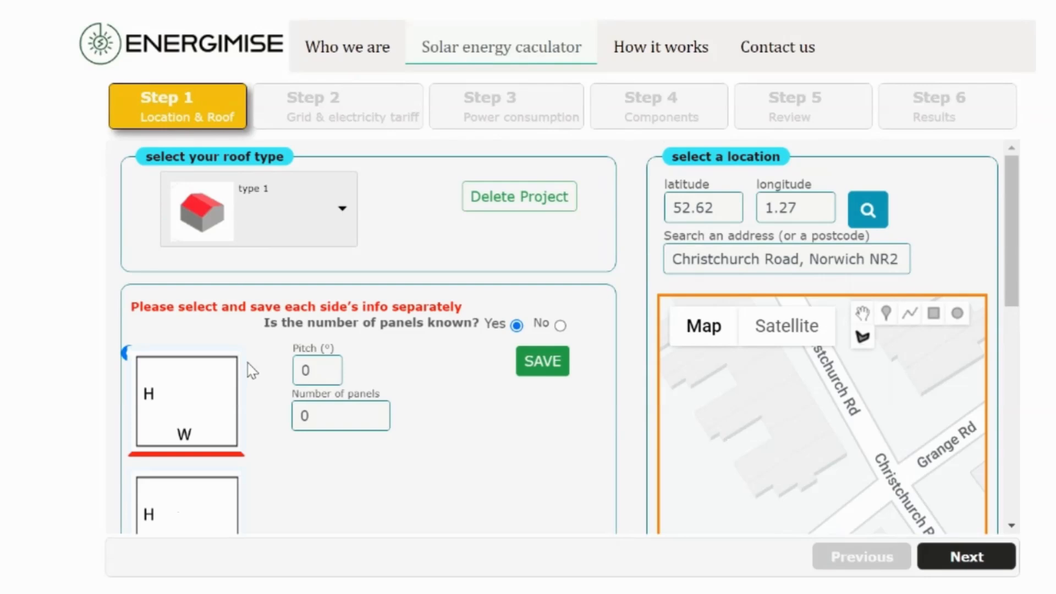
- Switch the roof type to type 3 and look over its triangular and trapezoidal sides
left_click(340, 215)
scroll(330, 286, "down", 2)
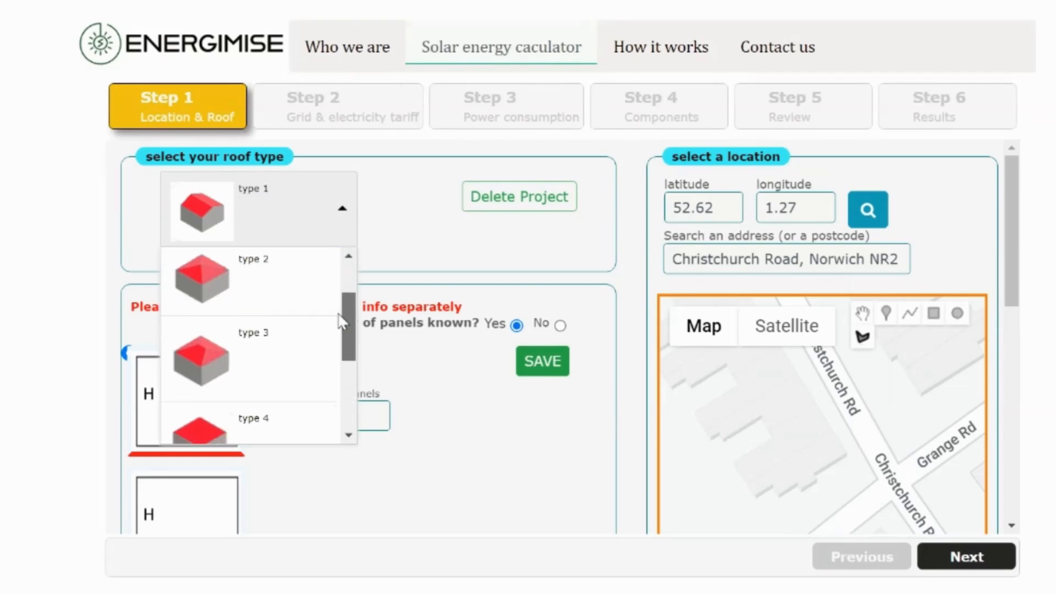
left_click(258, 356)
scroll(275, 372, "down", 6)
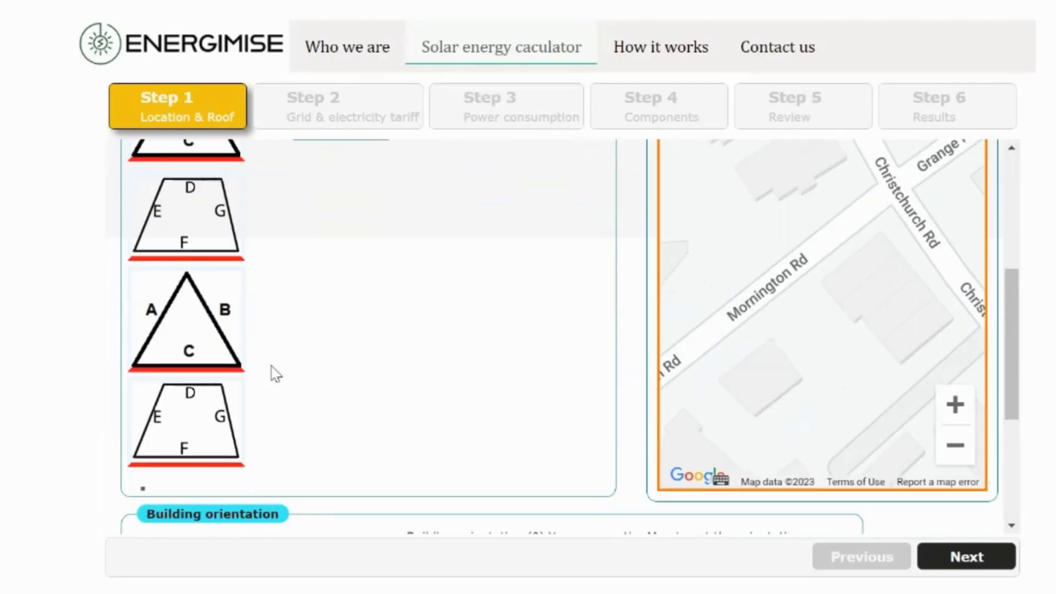
scroll(276, 374, "up", 6)
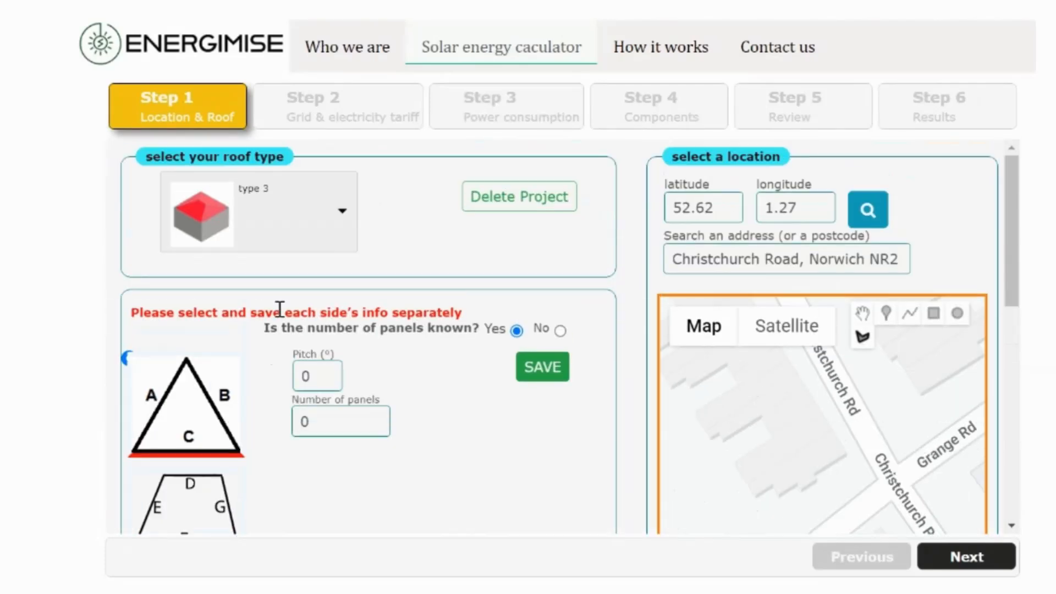
- Change the roof type back to type 1
left_click(316, 220)
scroll(294, 278, "up", 2)
left_click(273, 290)
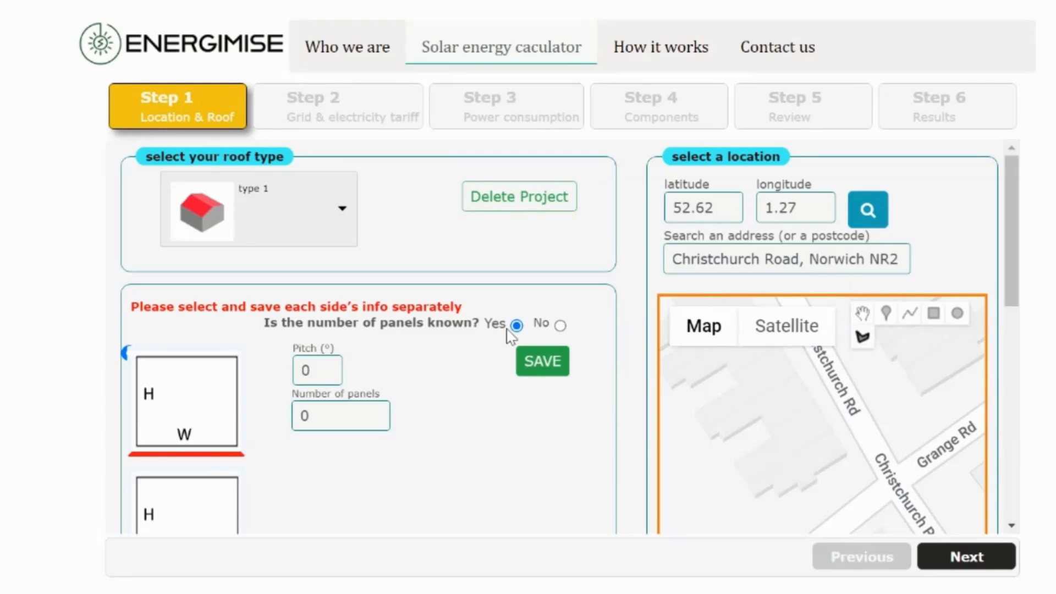
- Set the first roof side to 8 panels with a 45° pitch and save it
double_click(328, 411)
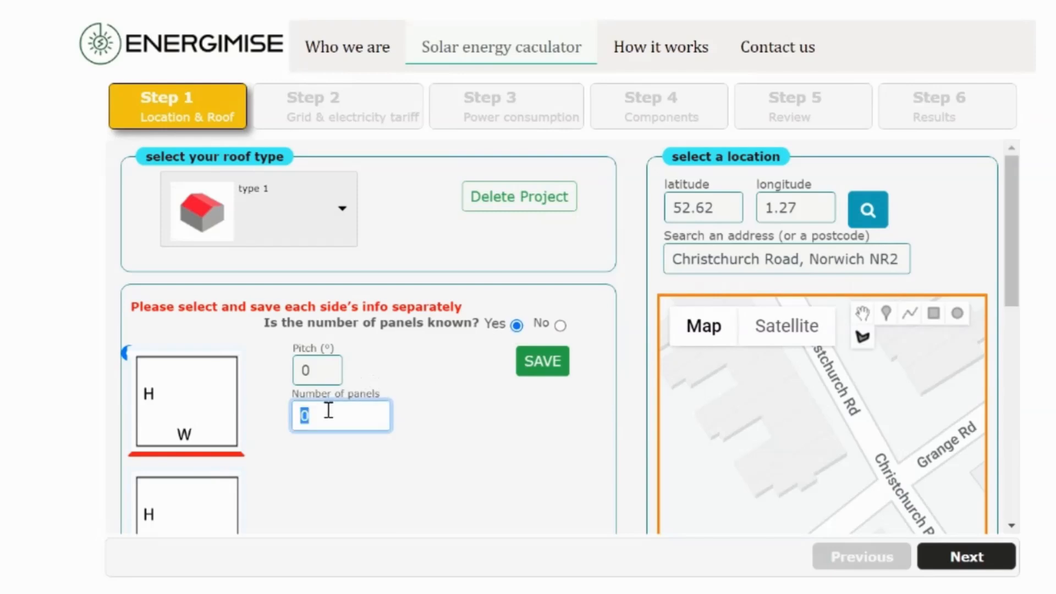
type("8")
double_click(323, 374)
type("45")
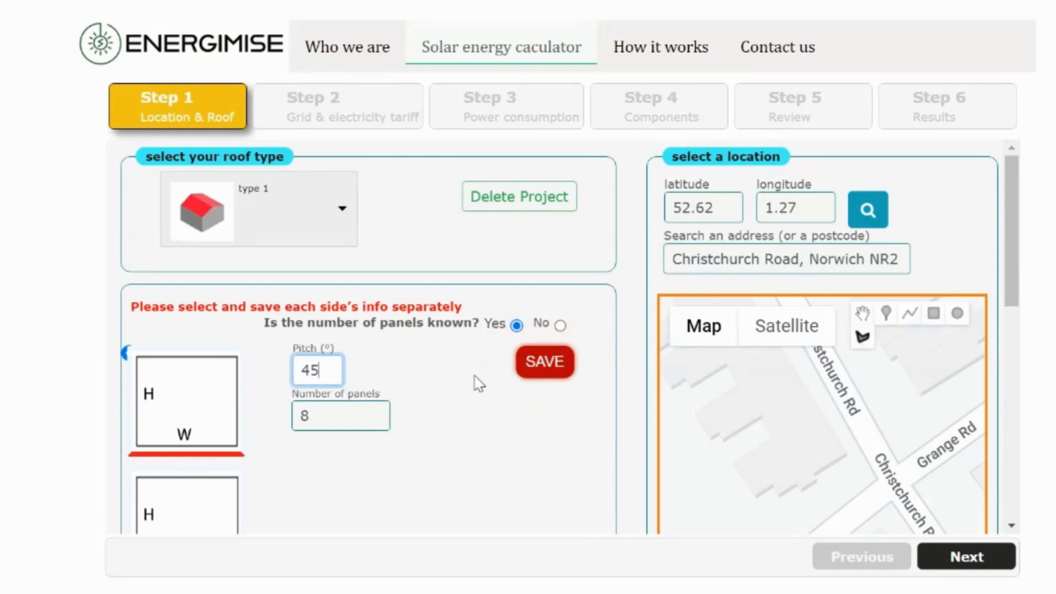
left_click(537, 366)
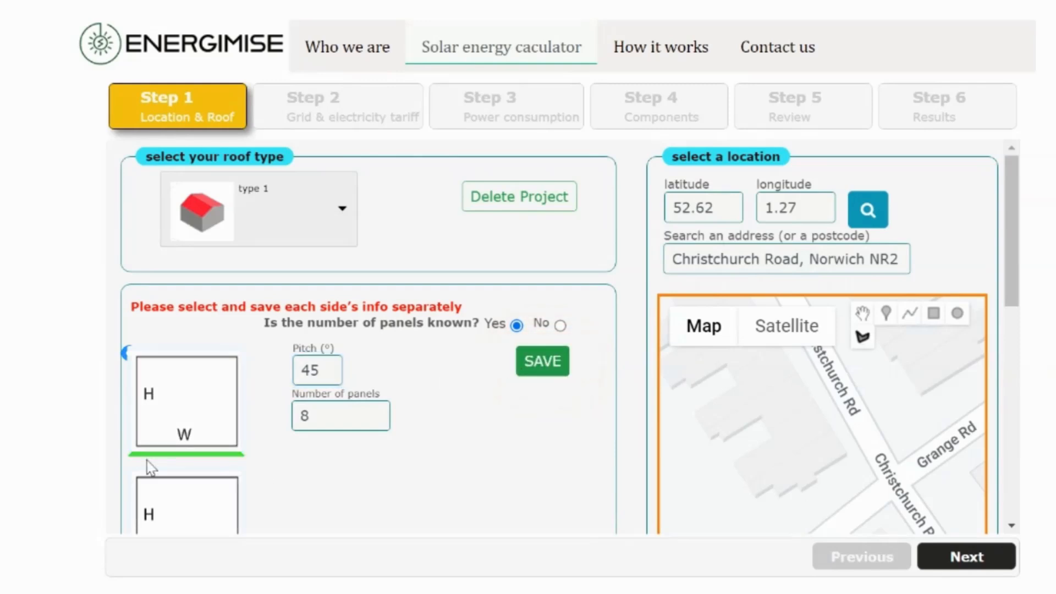
- Set the second roof side to a 45° pitch with 9 panels and save it
scroll(438, 372, "down", 3)
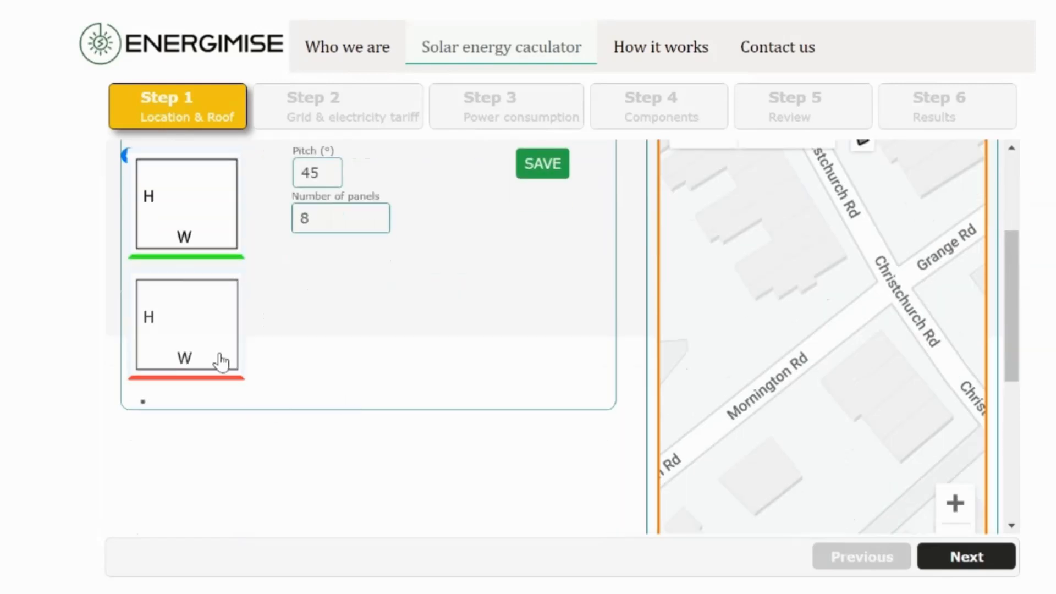
left_click(214, 347)
left_click(331, 291)
type("45")
left_click(323, 338)
type("9")
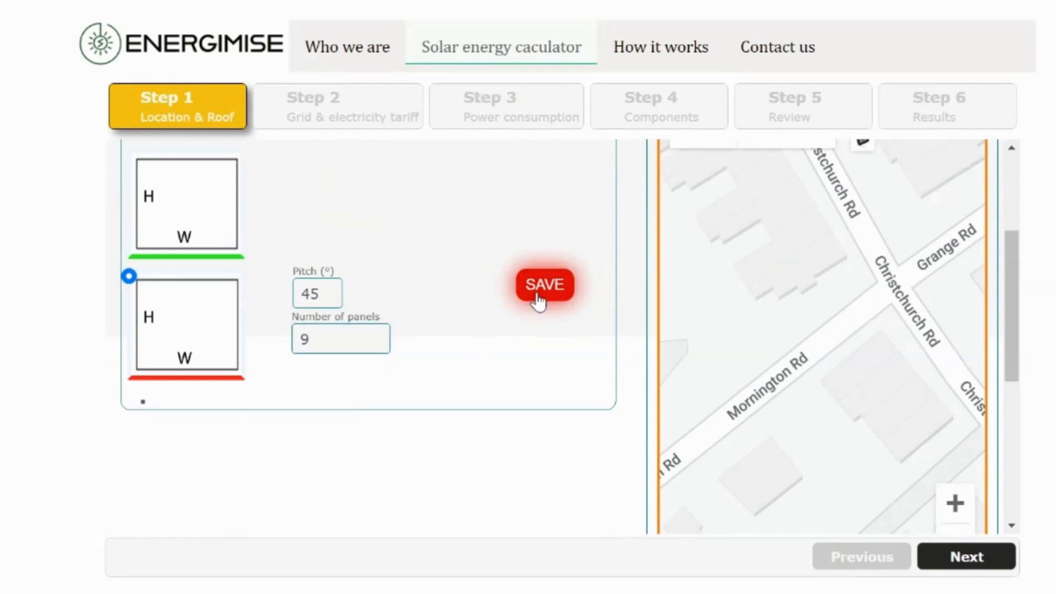
left_click(537, 300)
- Mark the number of panels as not known and select the first roof side for editing
scroll(456, 330, "up", 3)
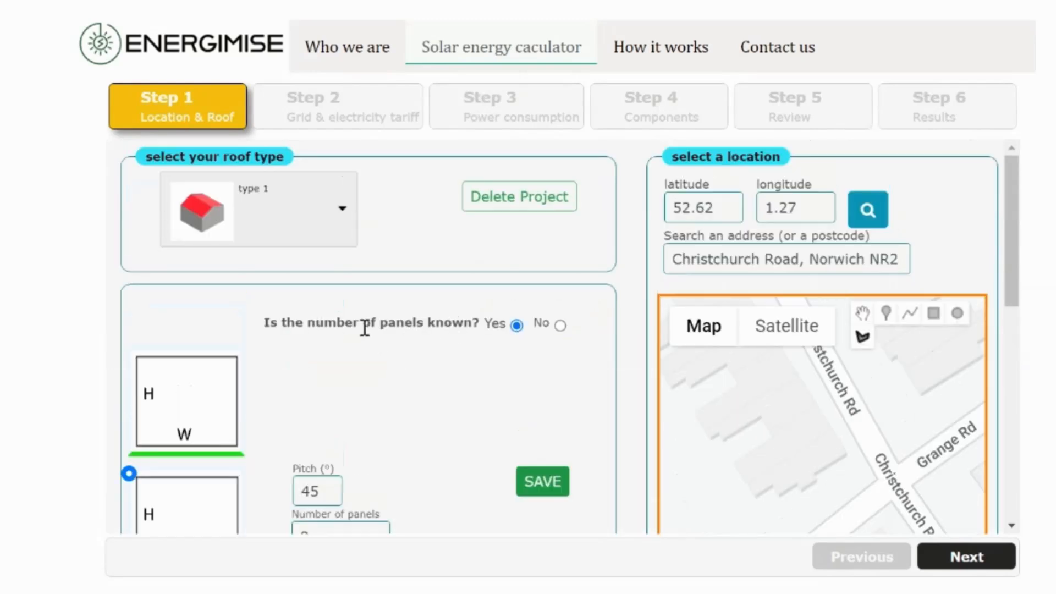
left_click(557, 326)
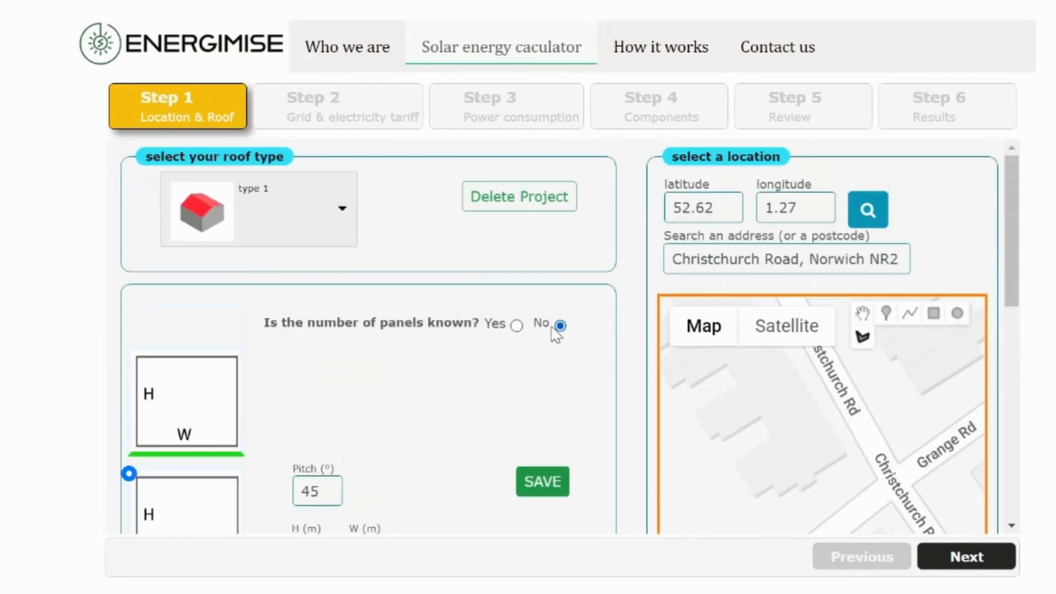
scroll(266, 382, "down", 2)
scroll(266, 379, "down", 2)
left_click(217, 206)
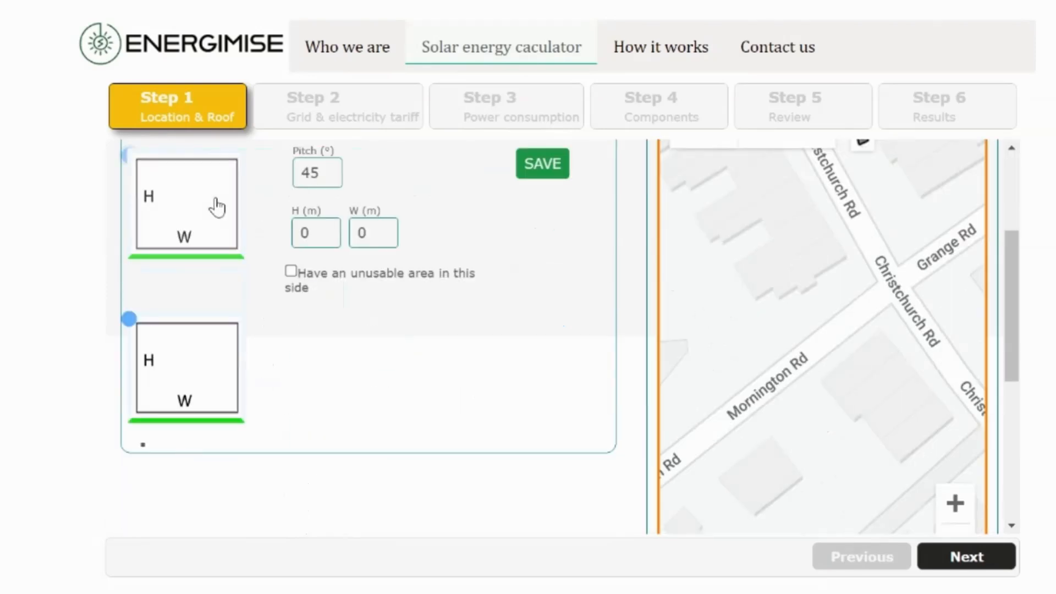
- Set the first roof side's dimensions to H 6 m and W 5 m
scroll(255, 243, "up", 4)
double_click(317, 372)
double_click(314, 437)
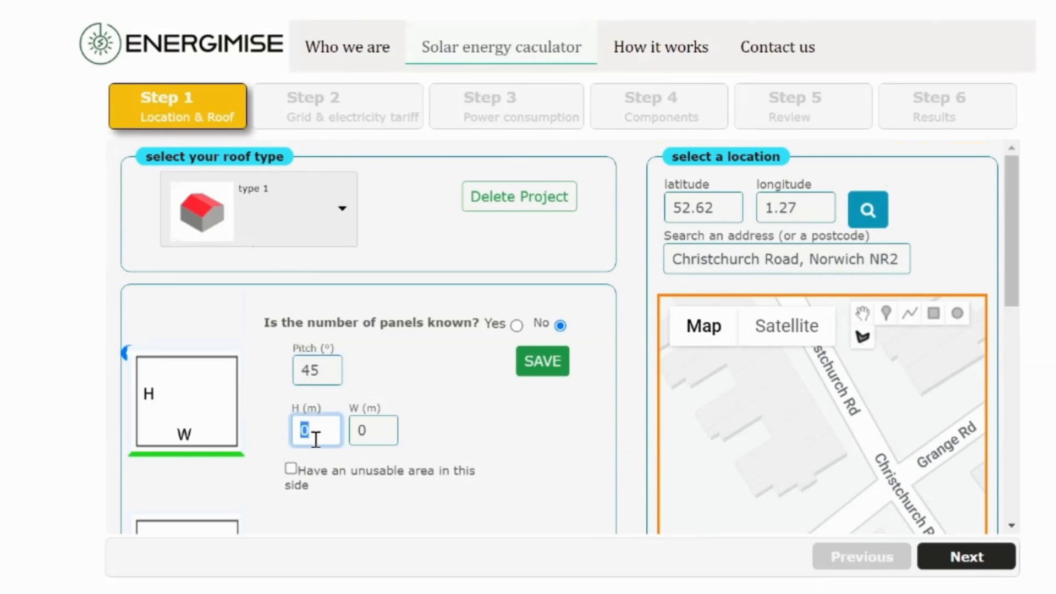
type("6")
double_click(366, 437)
type("5")
- Add an unusable area to the first side with height 1 m, width 1 m, DL 3 m and DB 2 m, and save the side
scroll(429, 396, "down", 2)
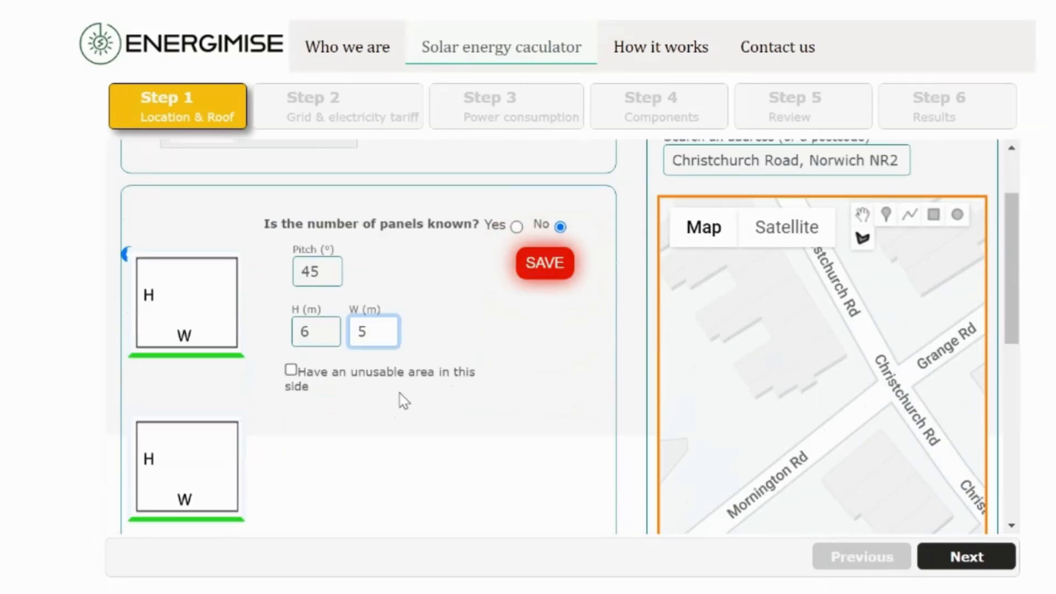
left_click(291, 369)
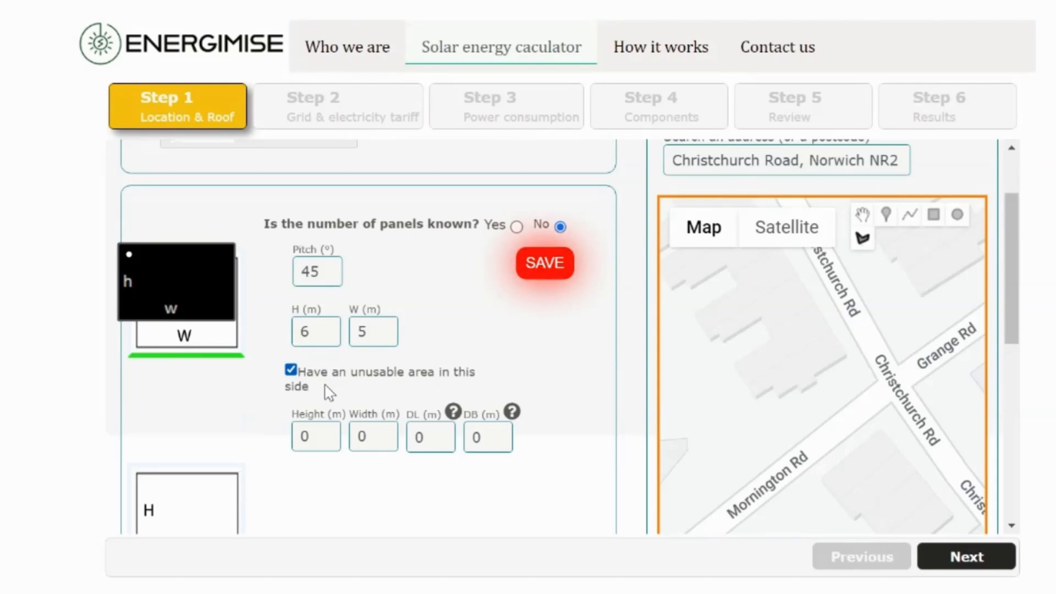
double_click(320, 433)
type("1")
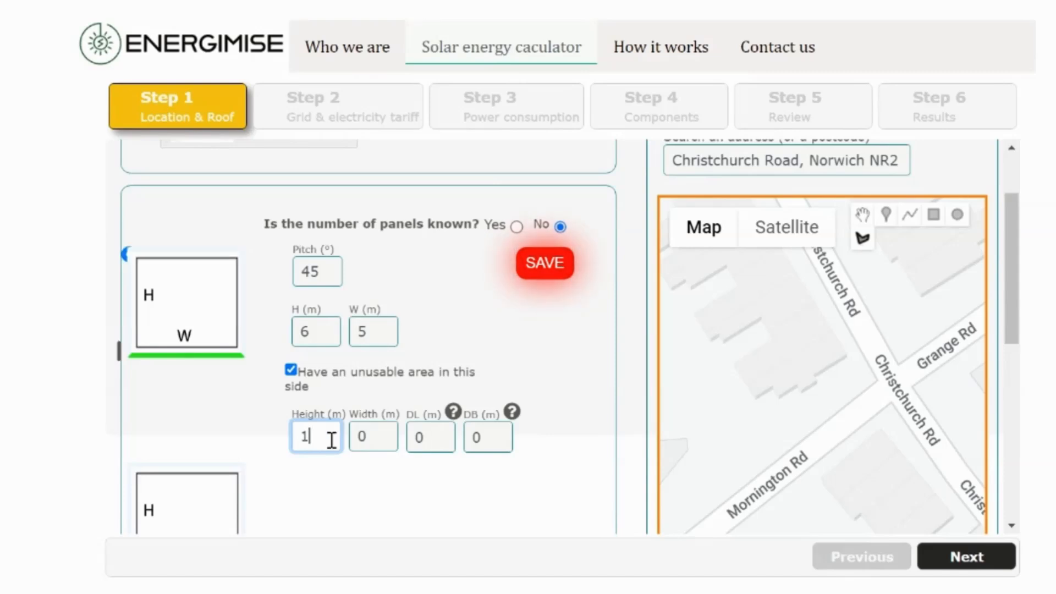
double_click(367, 438)
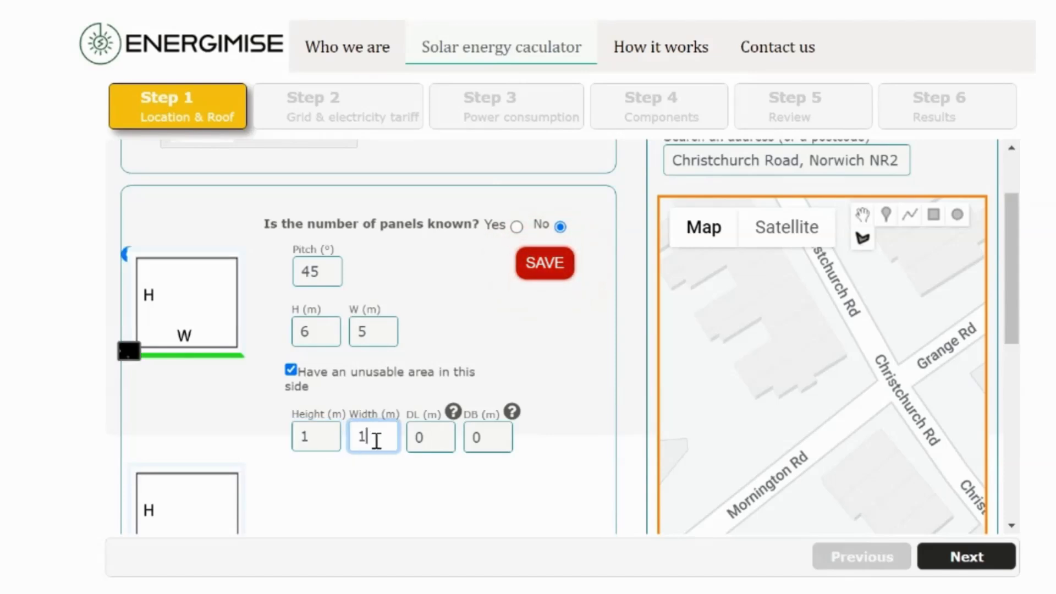
double_click(420, 438)
type("3")
double_click(477, 435)
type("2")
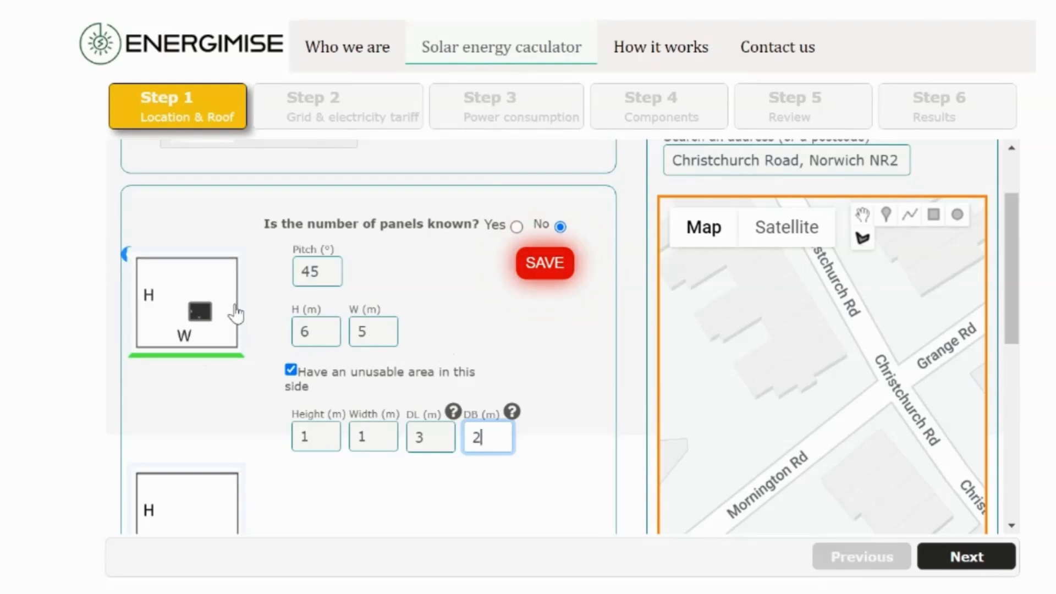
left_click(545, 264)
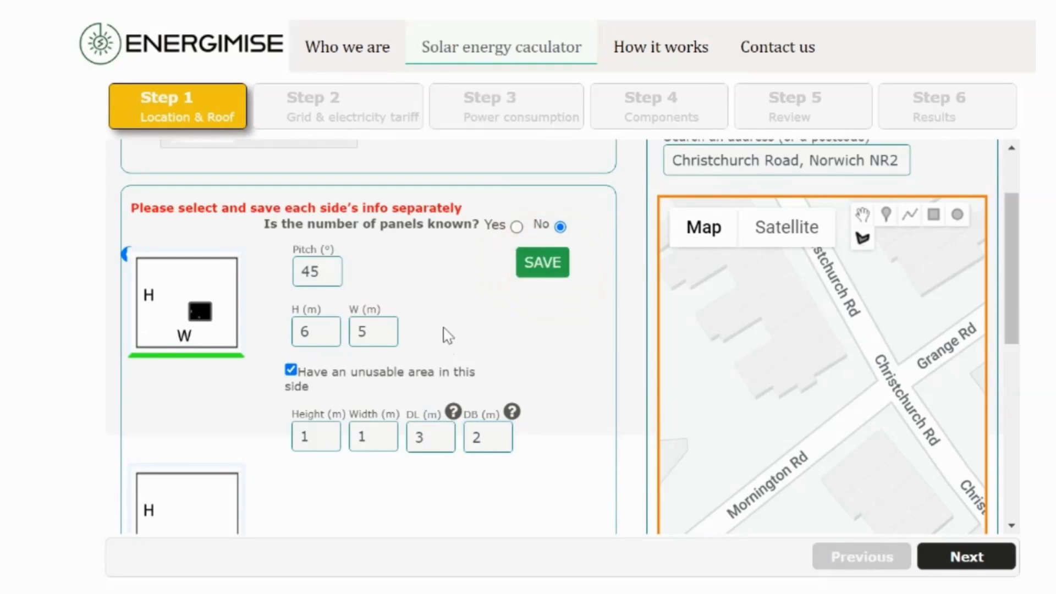
- Set the second roof side to a 45° pitch, H 6 m and W 5 m, and save it
scroll(445, 334, "down", 4)
left_click(216, 332)
double_click(318, 194)
type("45")
double_click(306, 254)
type("6")
double_click(354, 254)
type("5")
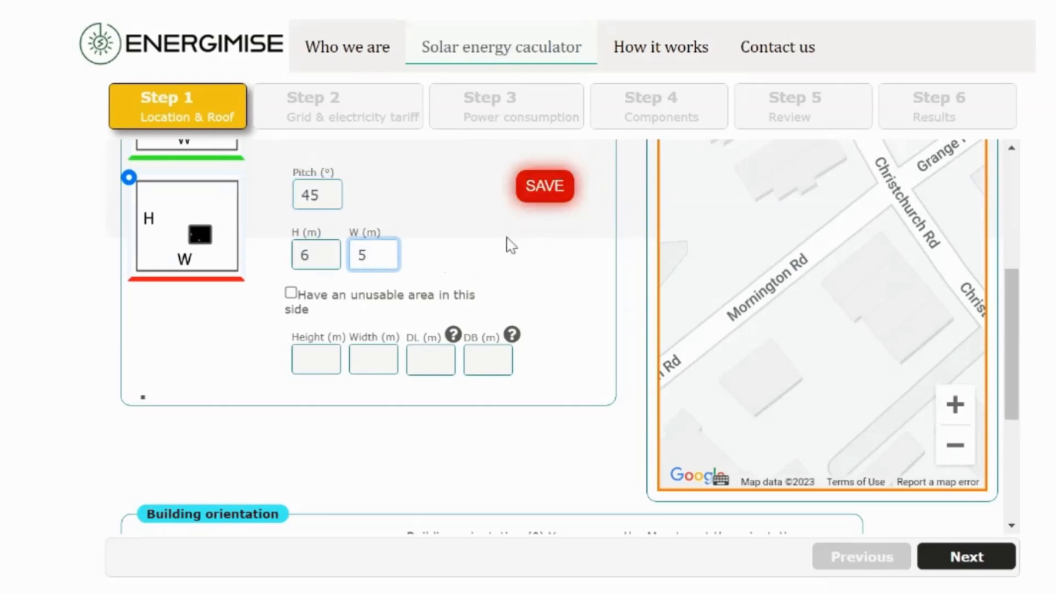
left_click(542, 197)
- Rotate the building on the orientation compass to 45° to match its alignment on the map
scroll(445, 297, "down", 3)
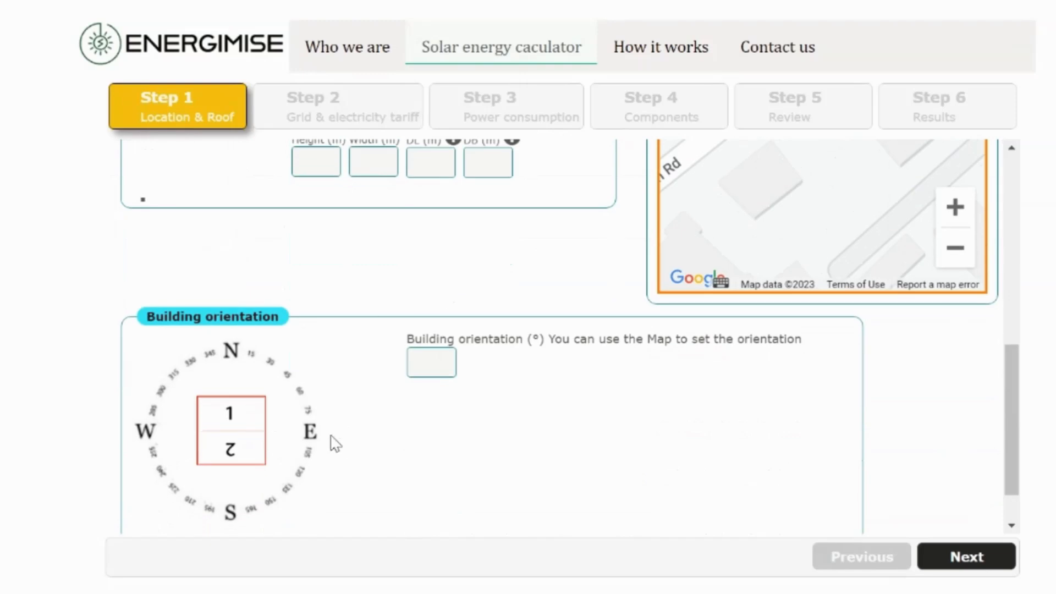
scroll(668, 364, "up", 2)
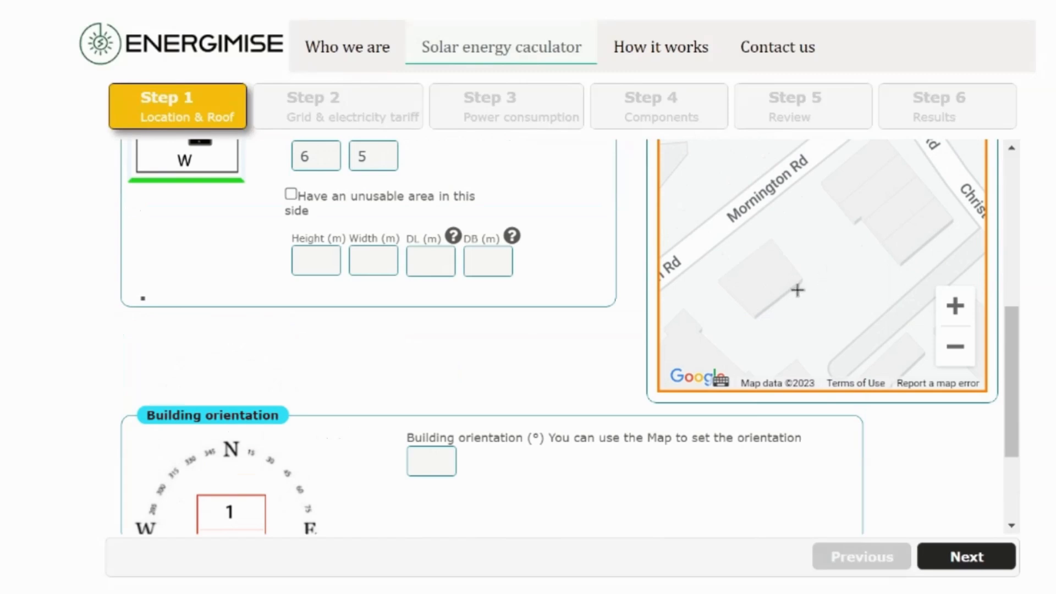
left_click(273, 469)
left_click_drag(273, 468, 284, 477)
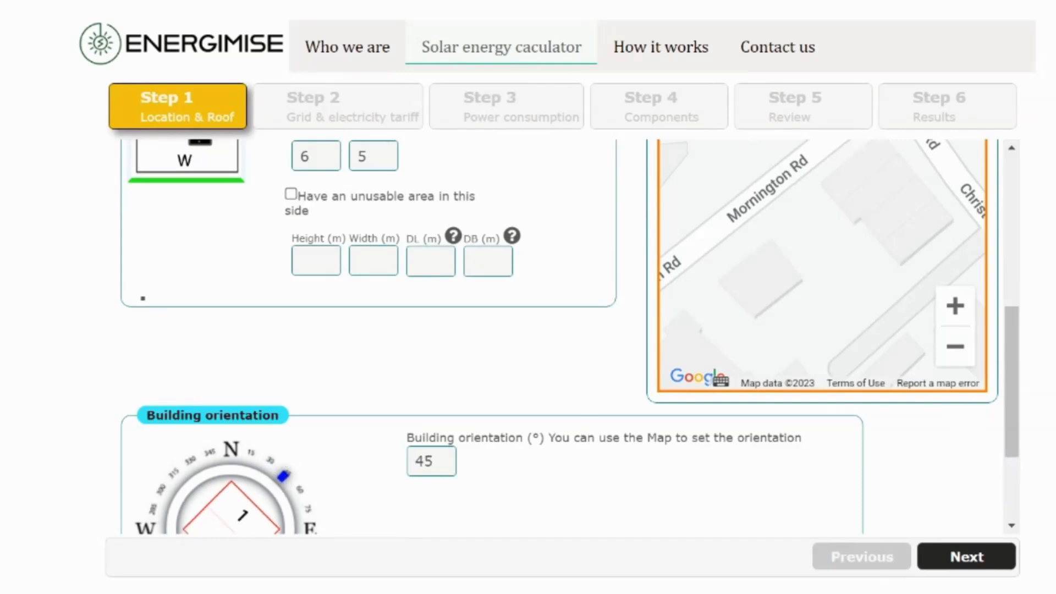
scroll(601, 427, "down", 1)
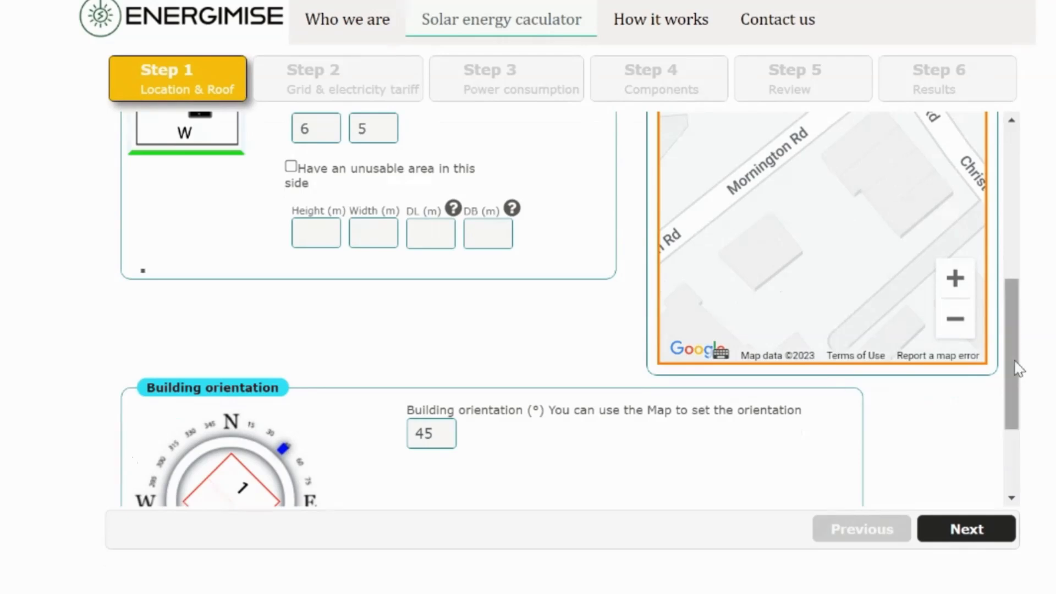
left_click_drag(1018, 368, 1016, 391)
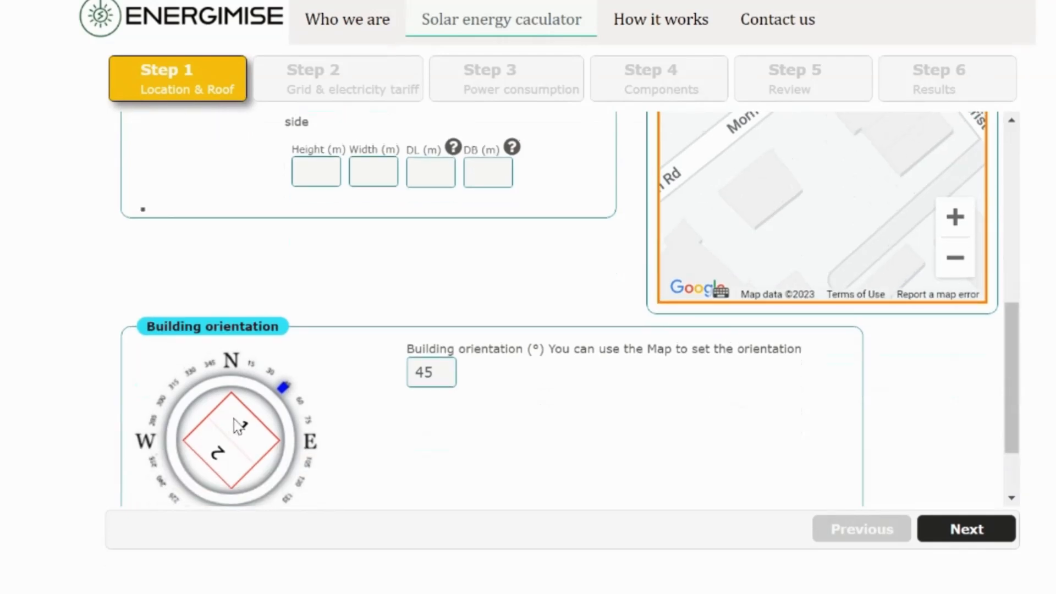
scroll(347, 292, "up", 5)
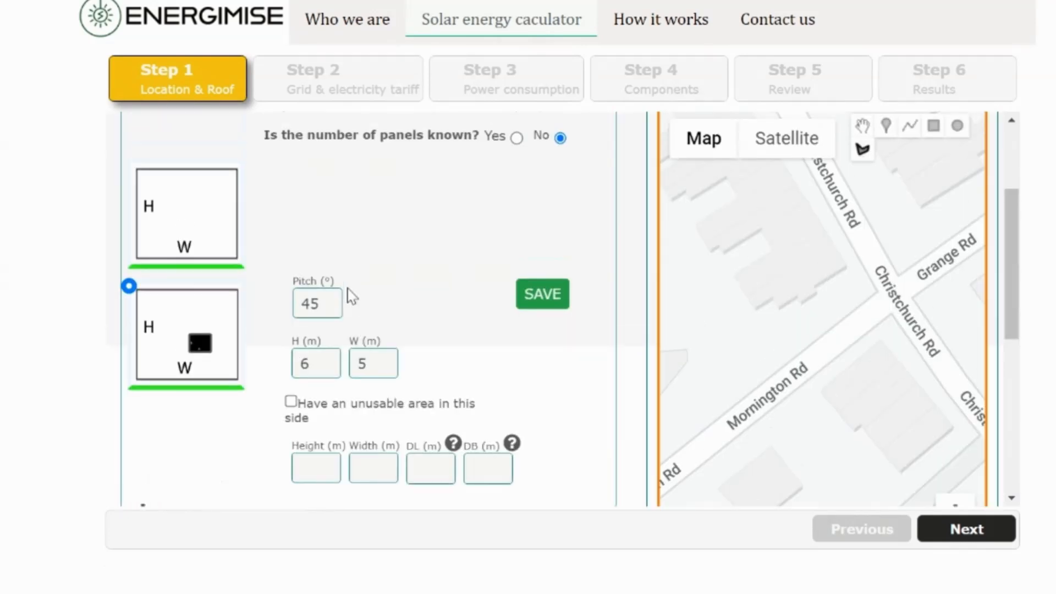
- Turn the building on the orientation compass from the north-east round towards the south-west
scroll(230, 312, "down", 7)
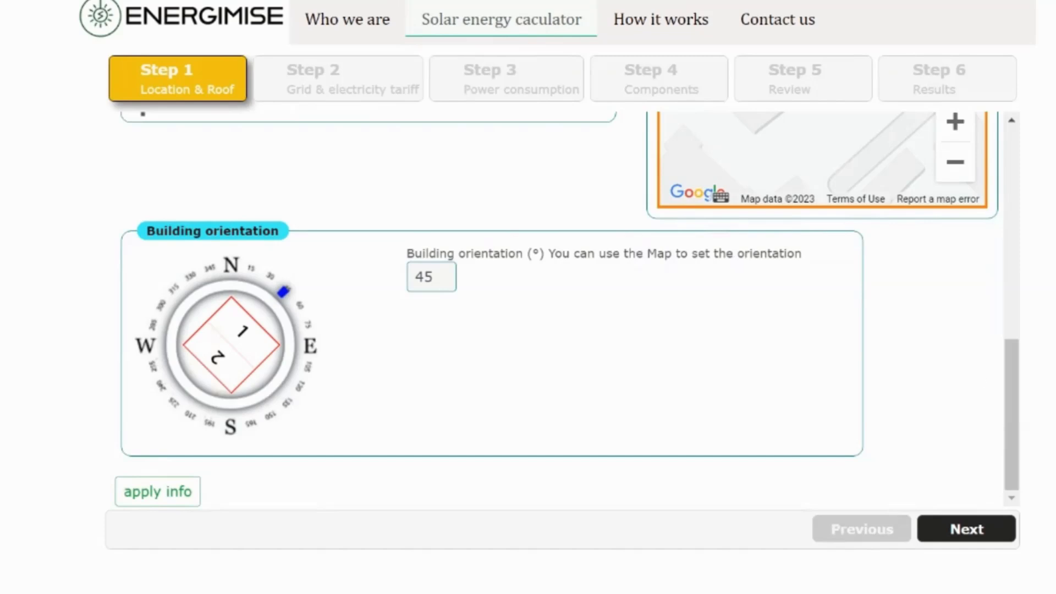
left_click_drag(1011, 368, 1015, 328)
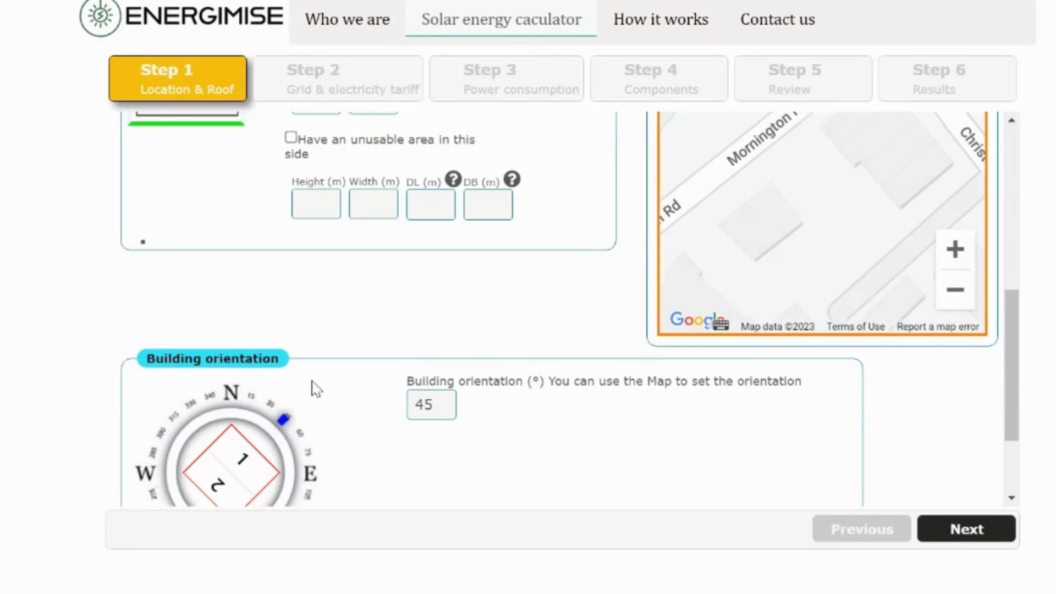
left_click_drag(284, 419, 177, 516)
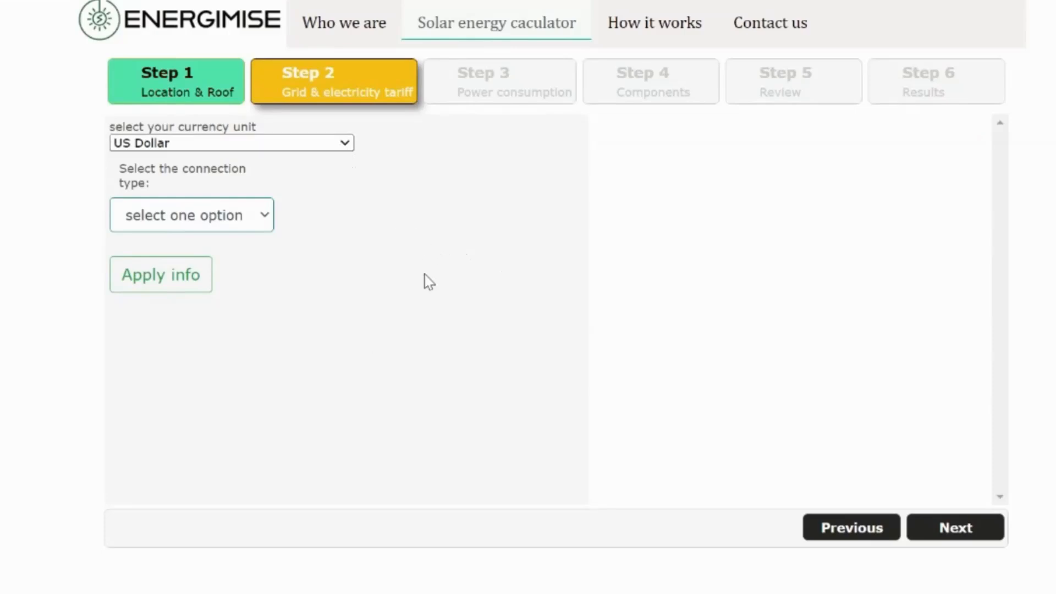
- Choose the Stand alone connection type and set the desirable reliability to 95%
left_click(216, 231)
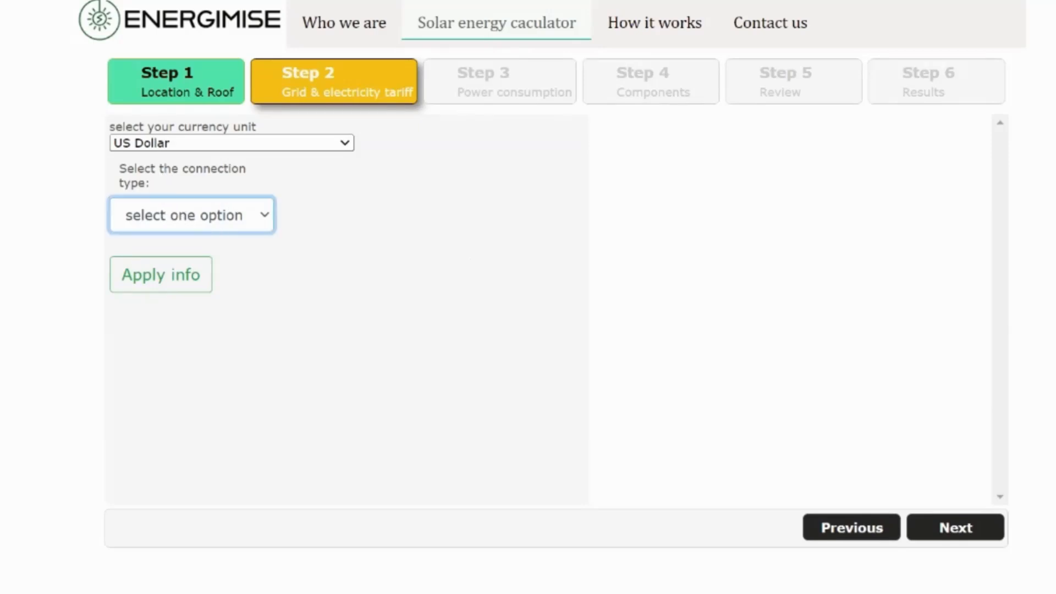
left_click(197, 274)
left_click(357, 197)
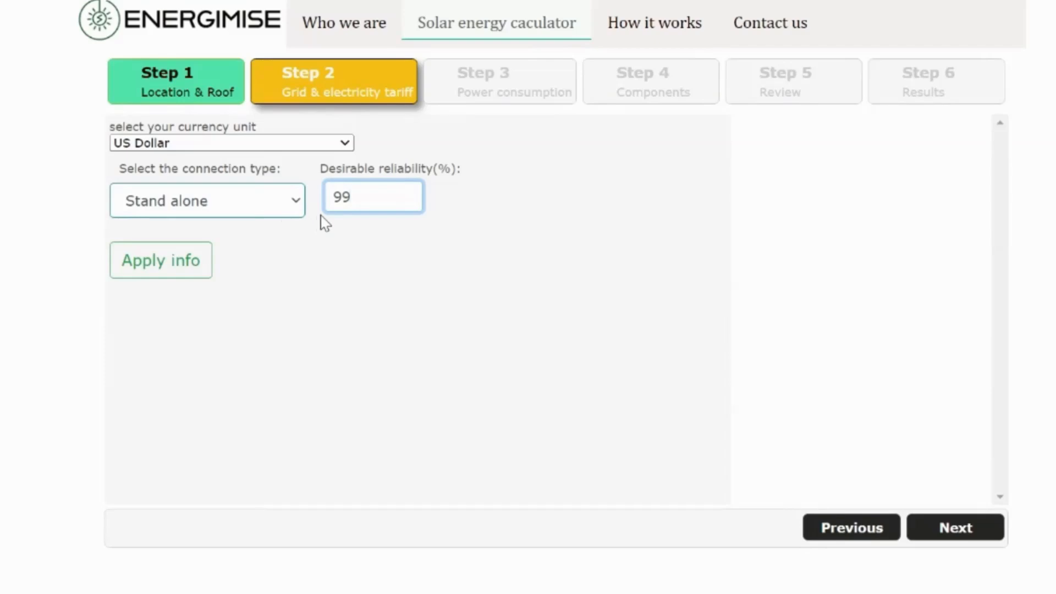
left_click_drag(341, 197, 352, 198)
type("5")
- Change the connection type to grid connected and set the purchase price of excess energy to 0.1 per kWh
left_click(294, 205)
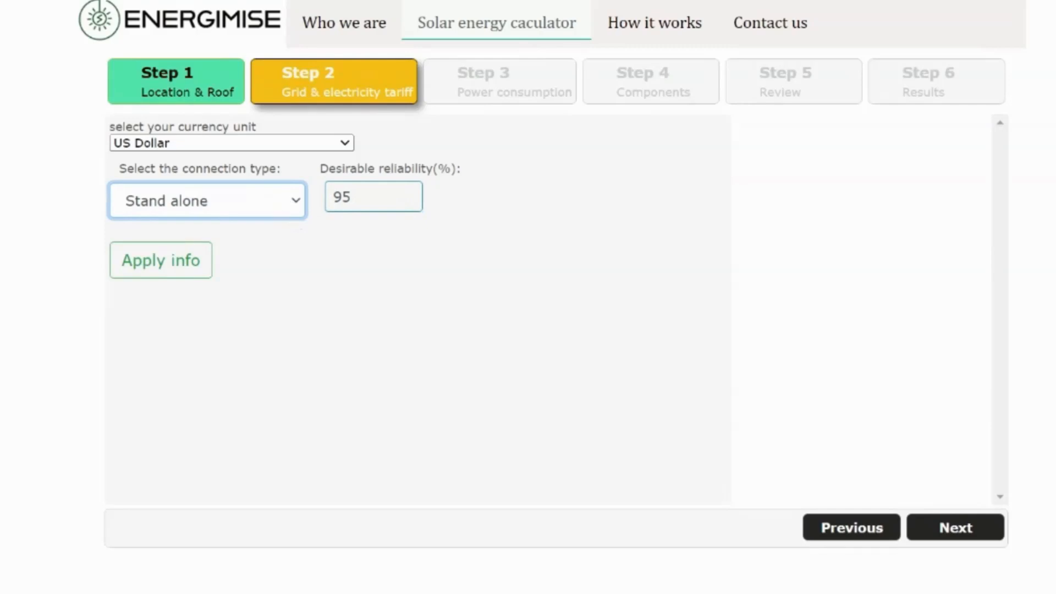
left_click(264, 249)
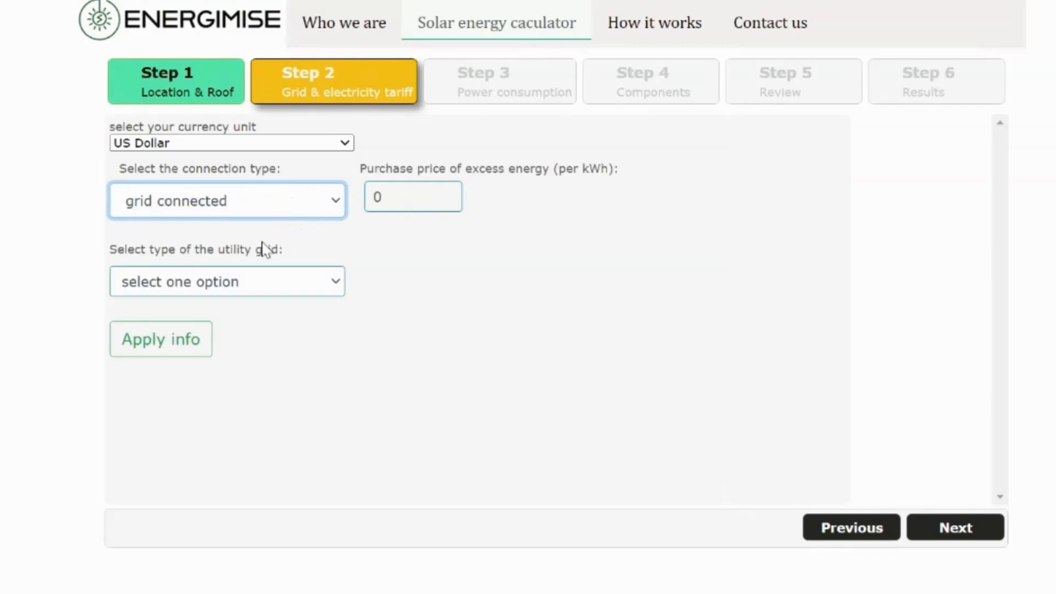
double_click(409, 199)
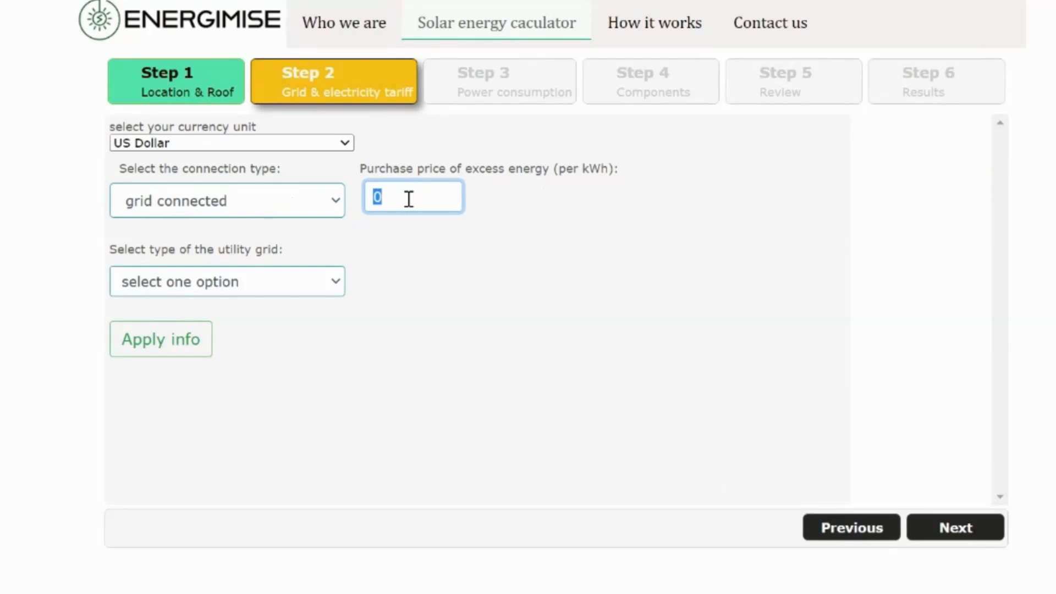
type("0.1")
- Set the utility grid to Reliable grid and try the fixed price tariff before choosing variable price
left_click(303, 292)
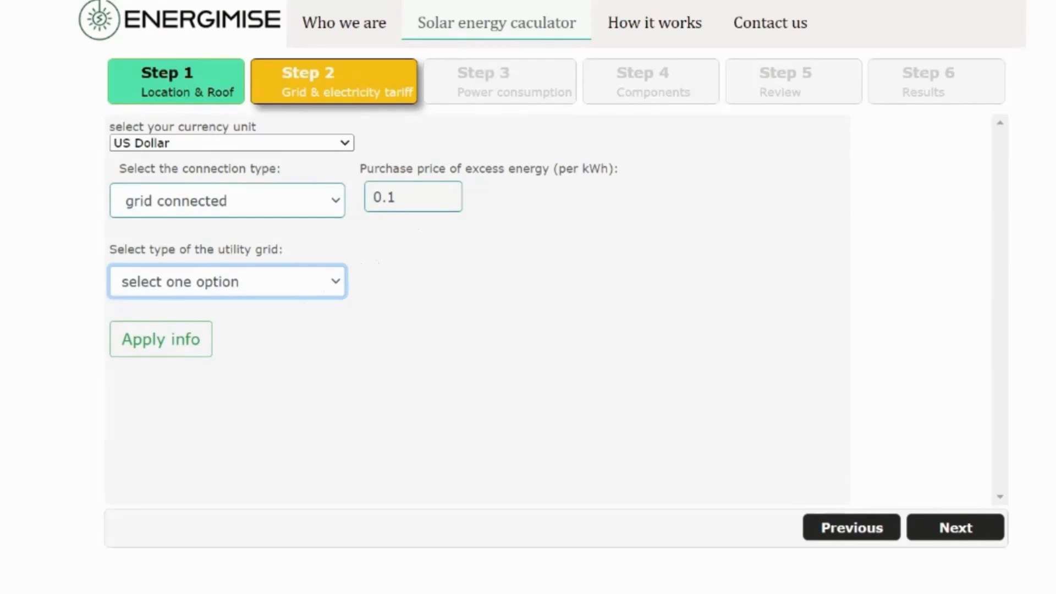
left_click(264, 342)
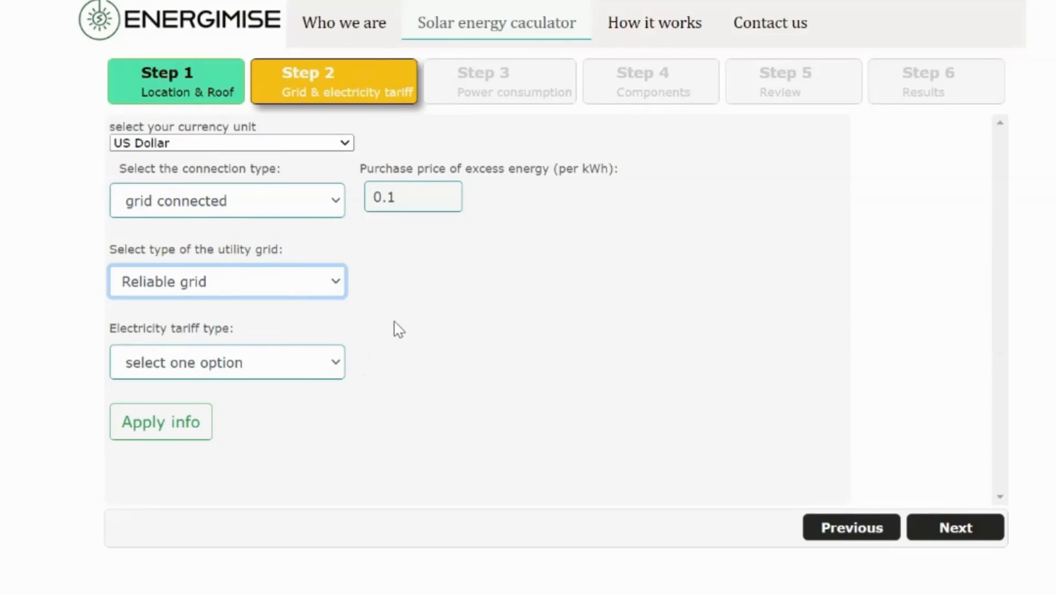
left_click(292, 361)
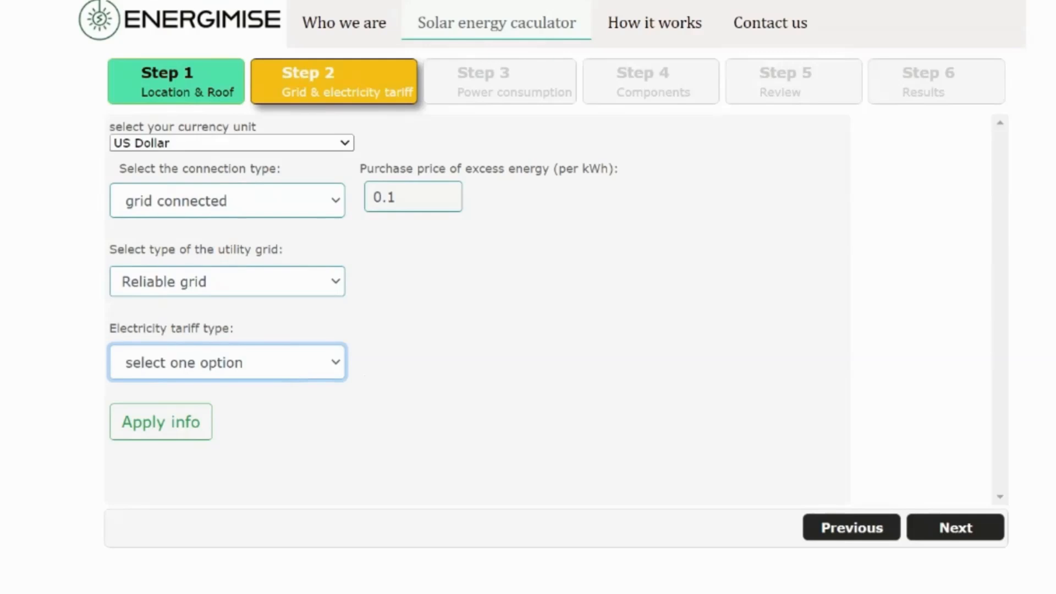
left_click(280, 407)
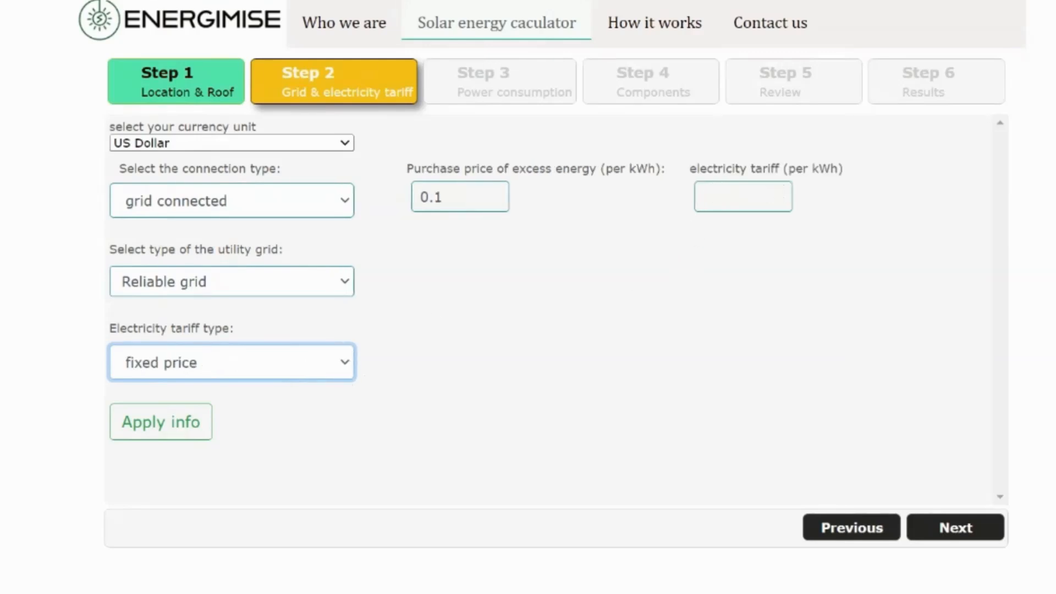
left_click(283, 427)
scroll(418, 354, "down", 1)
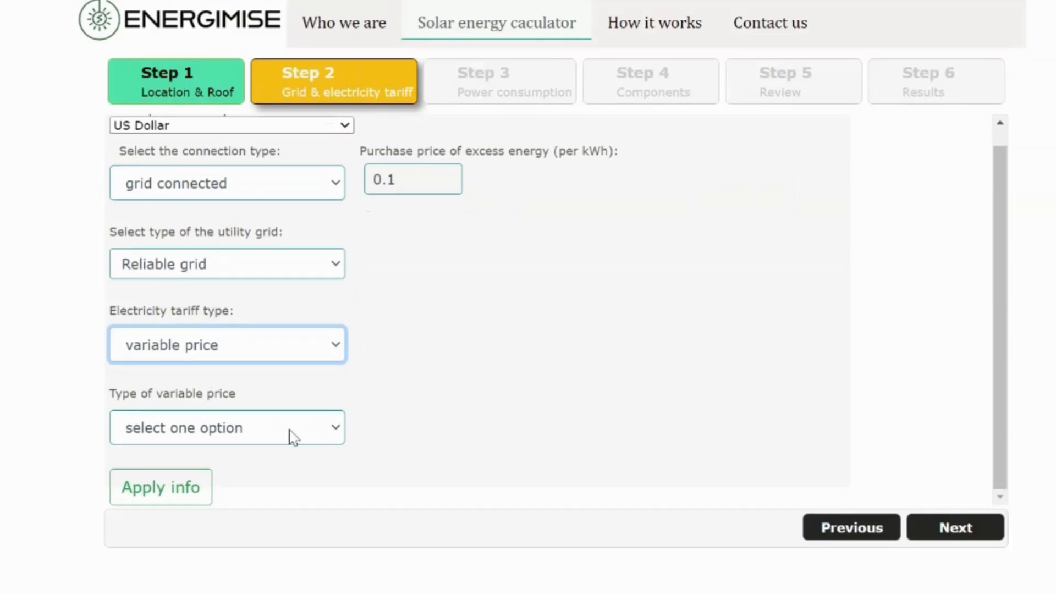
- Choose the Multistep tariff and set 0.5 per kWh for 0 to 100 kWh and 0.8 for 100 to 10000 kWh
left_click(294, 436)
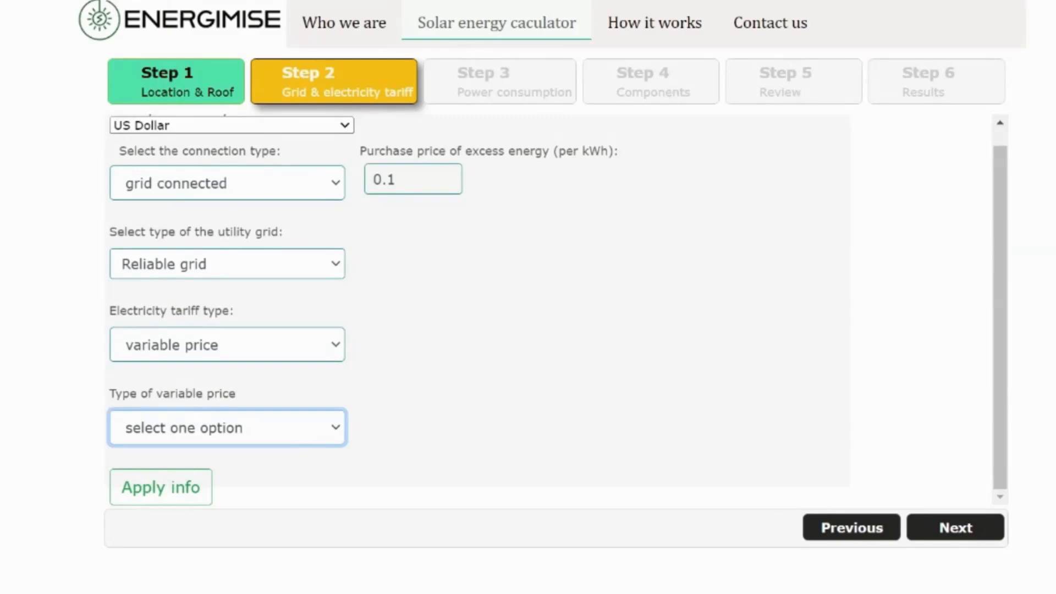
left_click(275, 474)
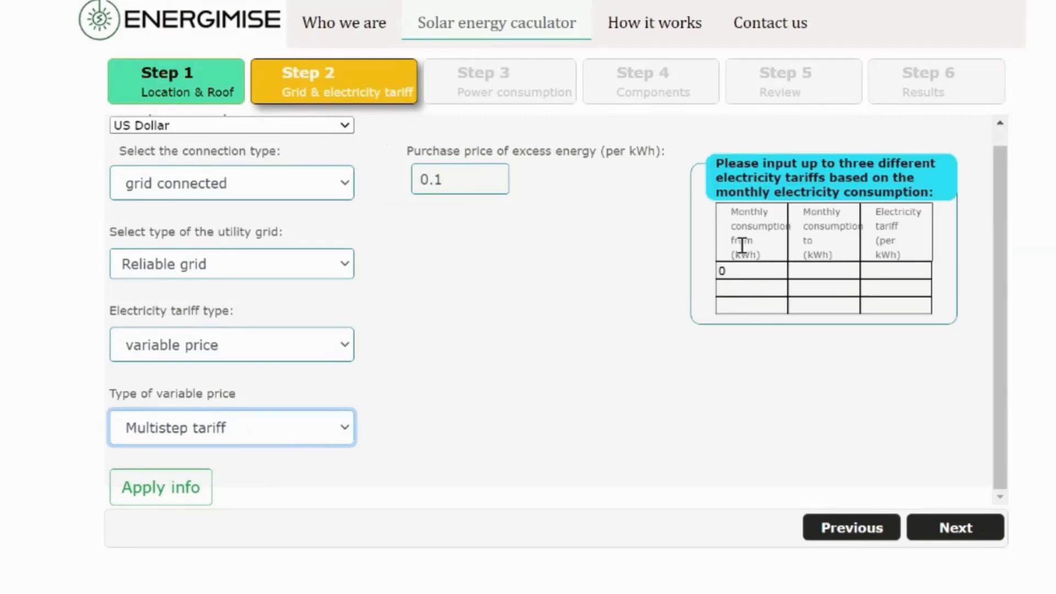
left_click(798, 269)
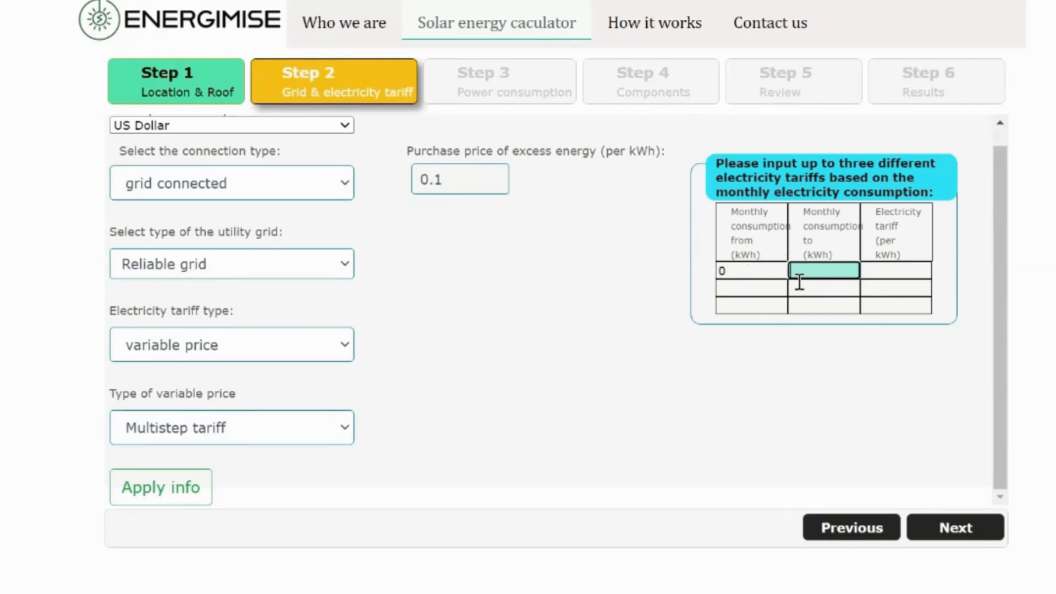
type("100")
left_click(903, 270)
type("0.5")
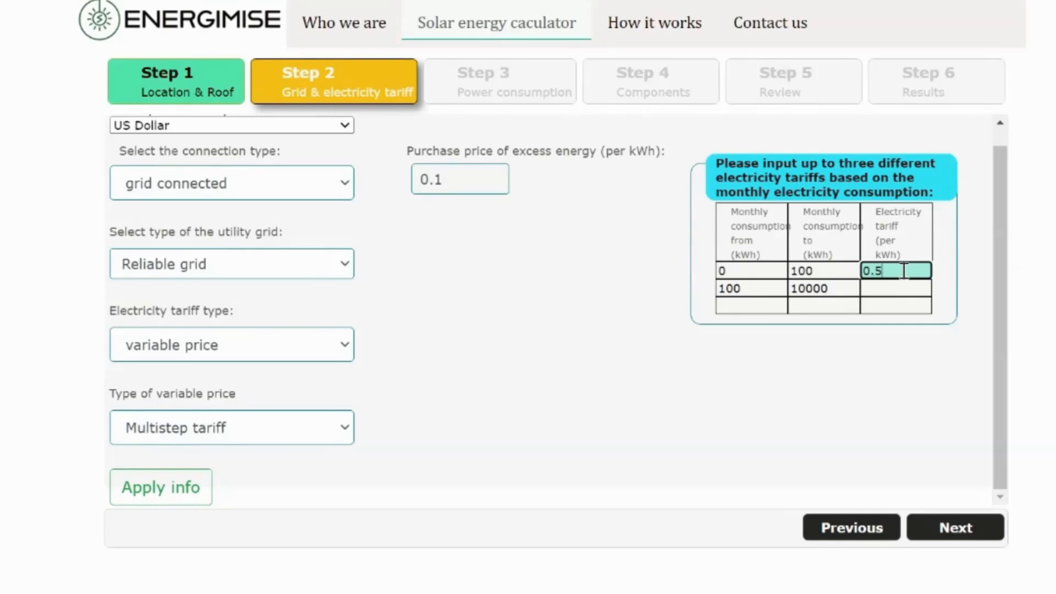
left_click(866, 288)
type("0.8")
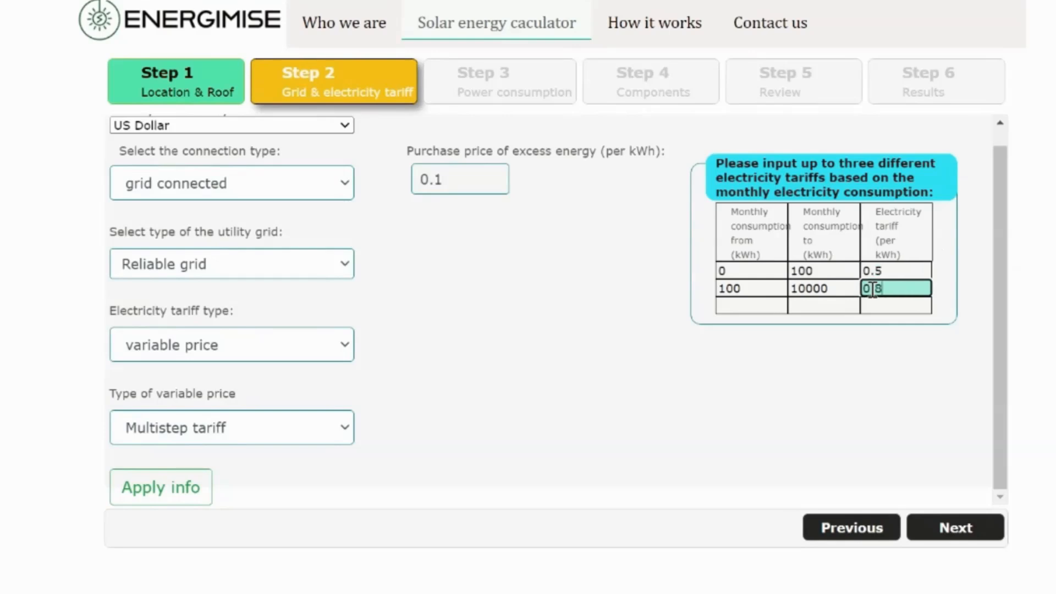
left_click(797, 340)
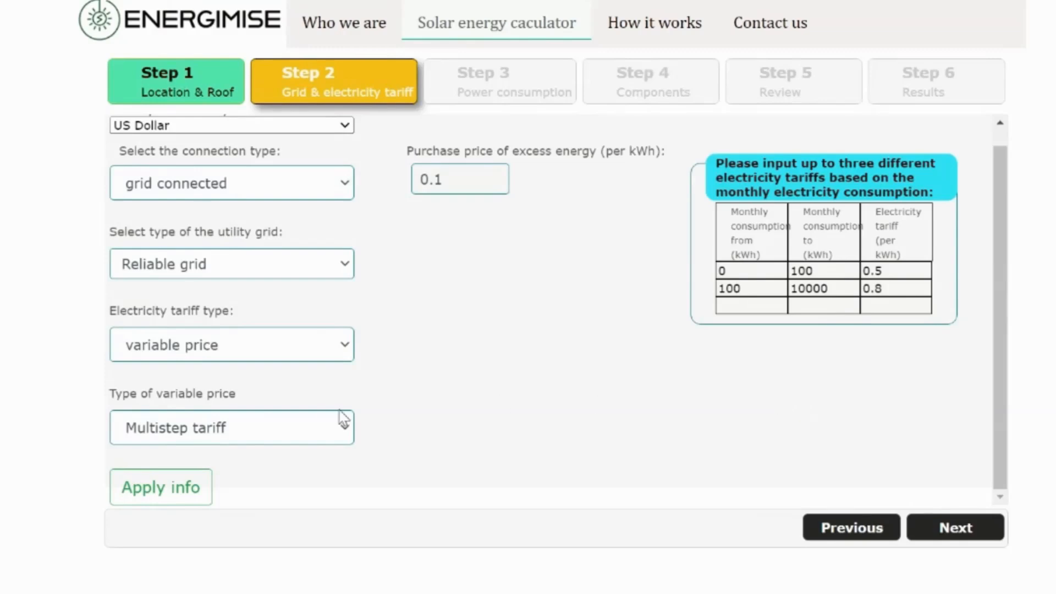
- Switch to the peak/off-peak tariff with 0.3 per kWh from 10 to 15 and 0.5 for the rest of the times
left_click(325, 427)
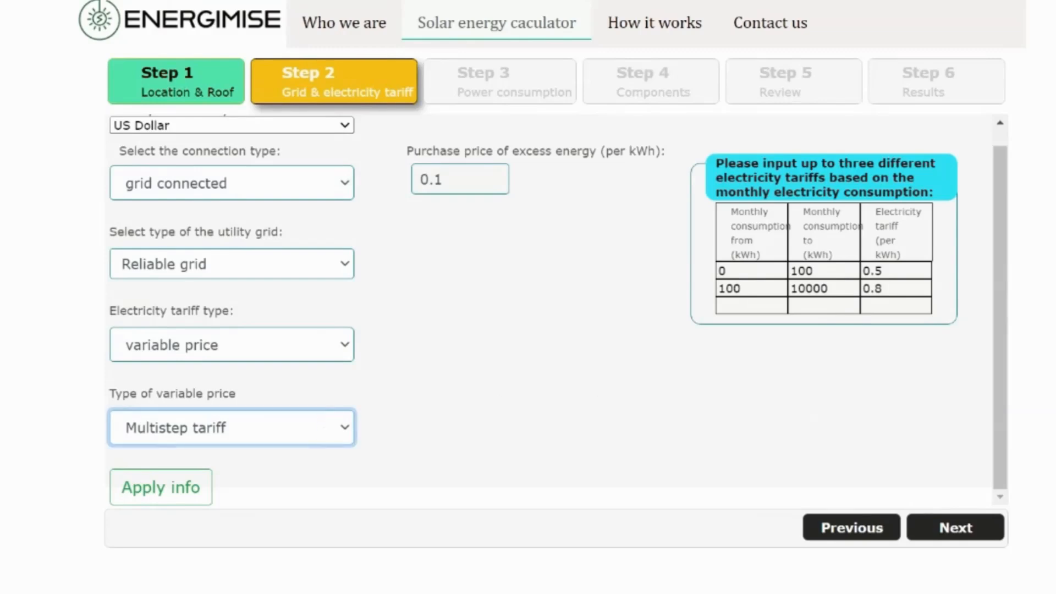
left_click(302, 484)
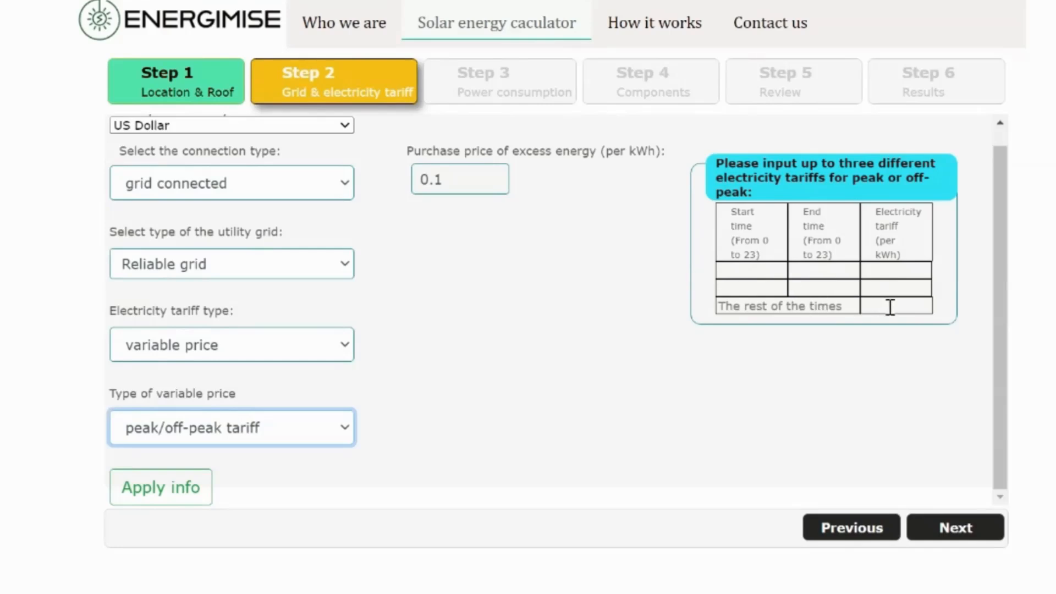
left_click(745, 270)
type("10")
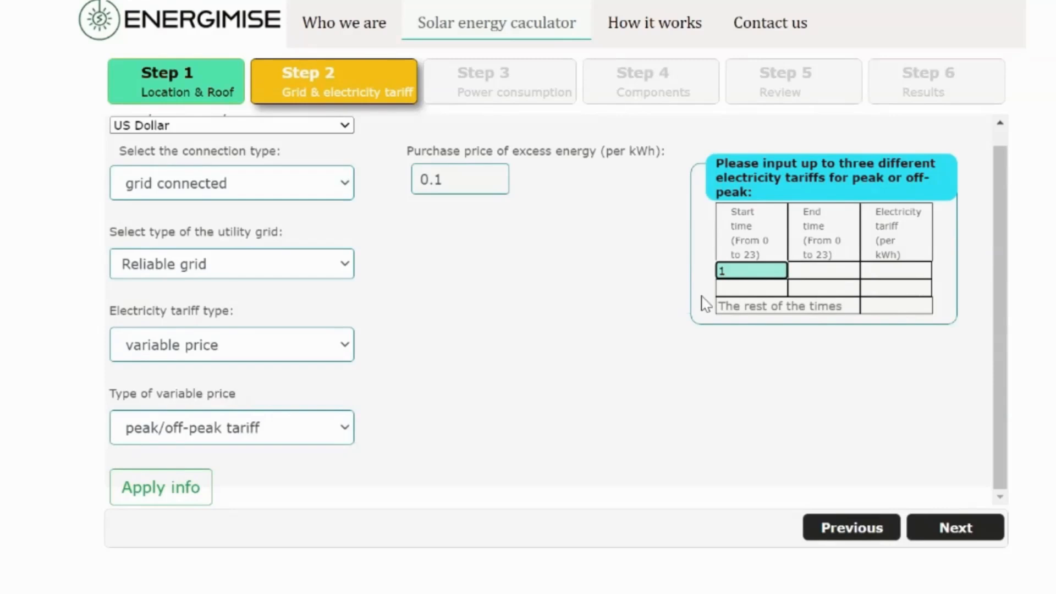
left_click(828, 278)
type("15")
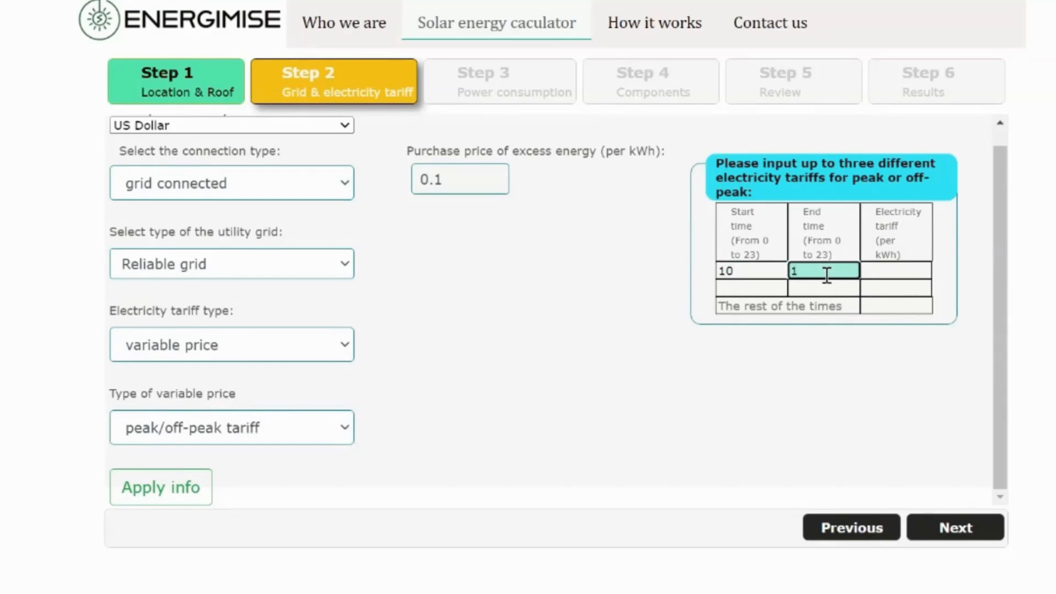
left_click(893, 272)
type("3")
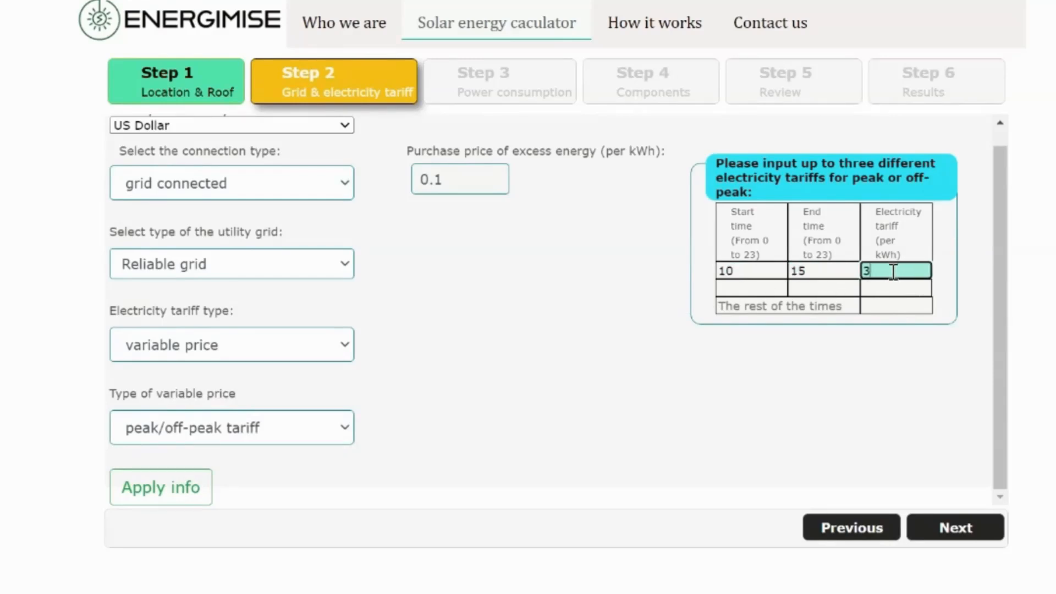
key("BackSpace")
type("0.3")
left_click(896, 301)
type("0.5")
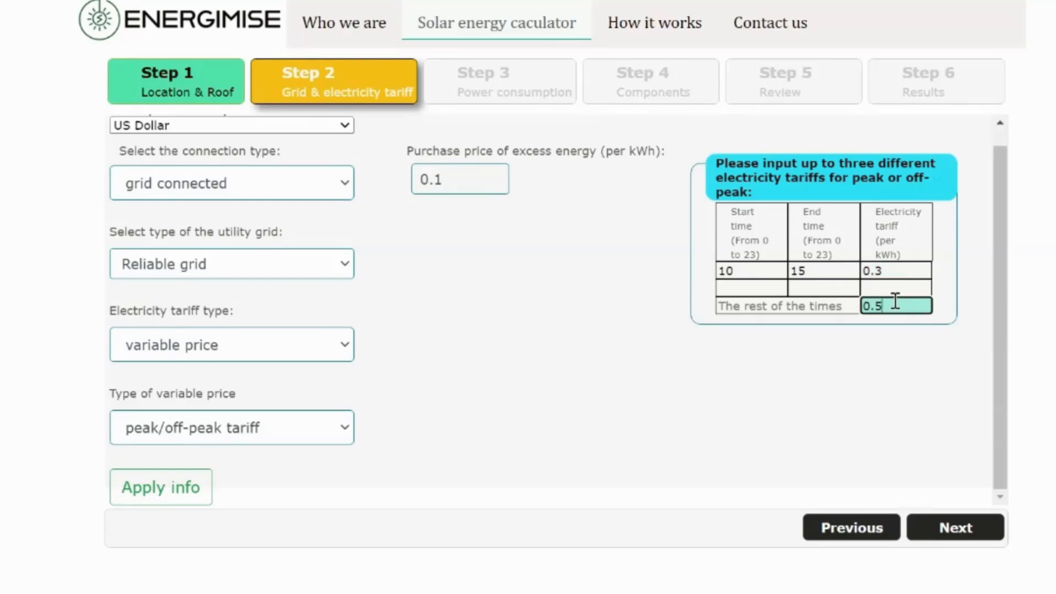
left_click(829, 353)
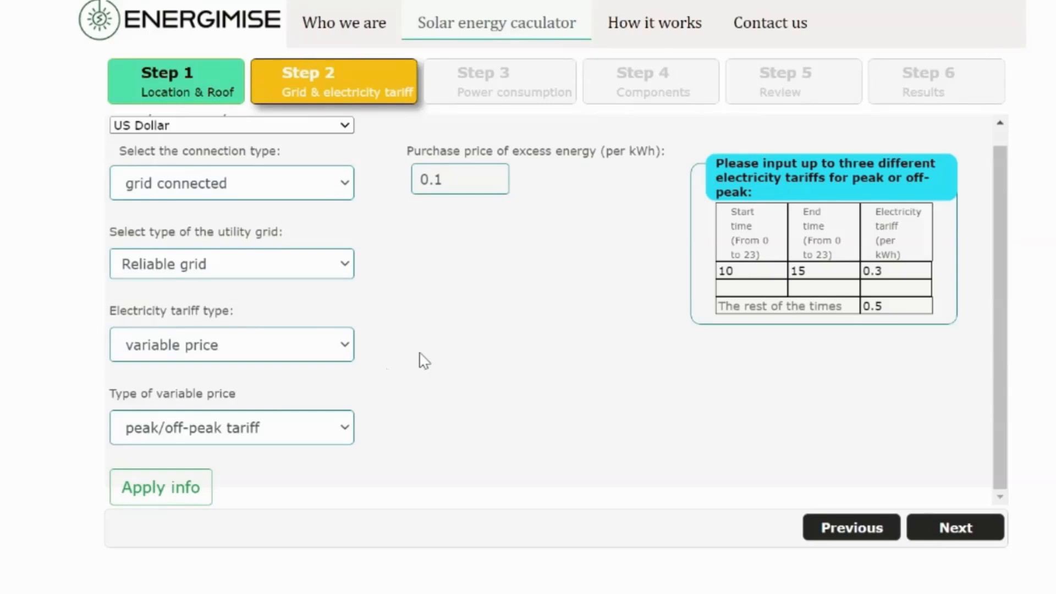
- Change the utility grid to Weak grid with 5 outages in one month and an average duration of 4 hours each
left_click(337, 272)
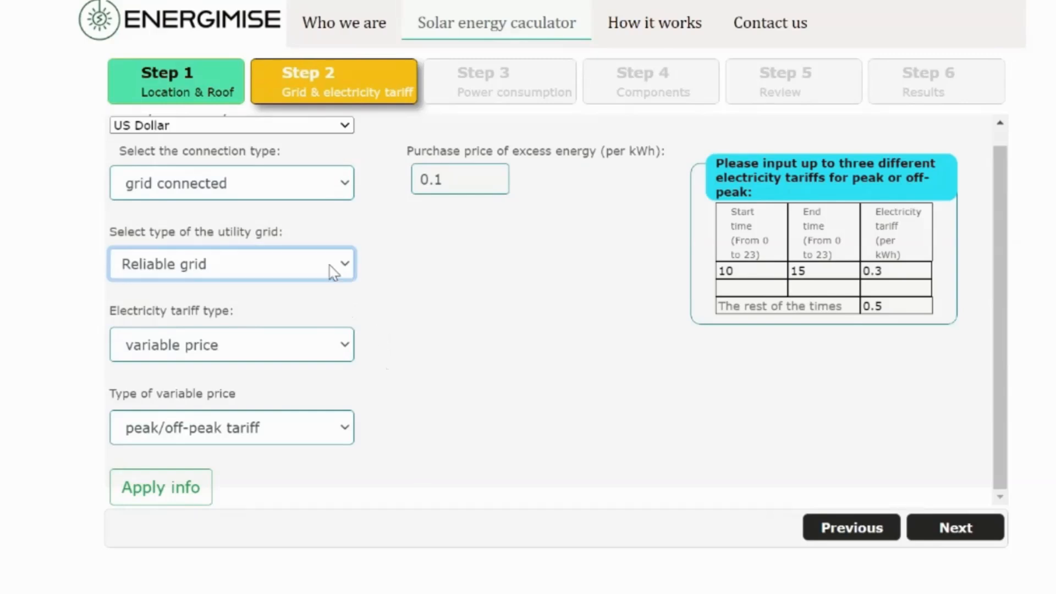
left_click(295, 312)
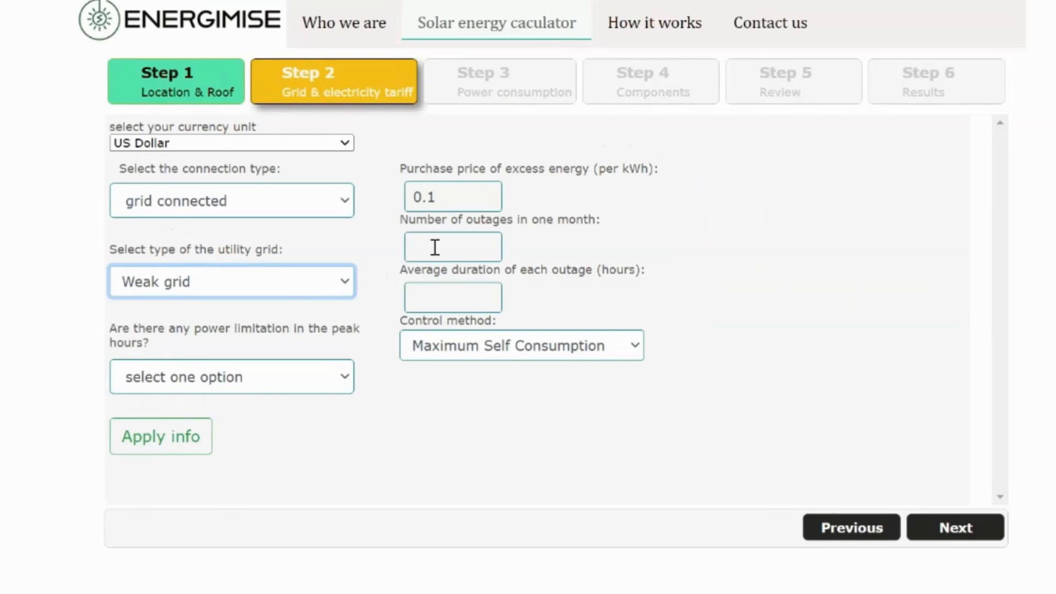
left_click(434, 247)
type("5")
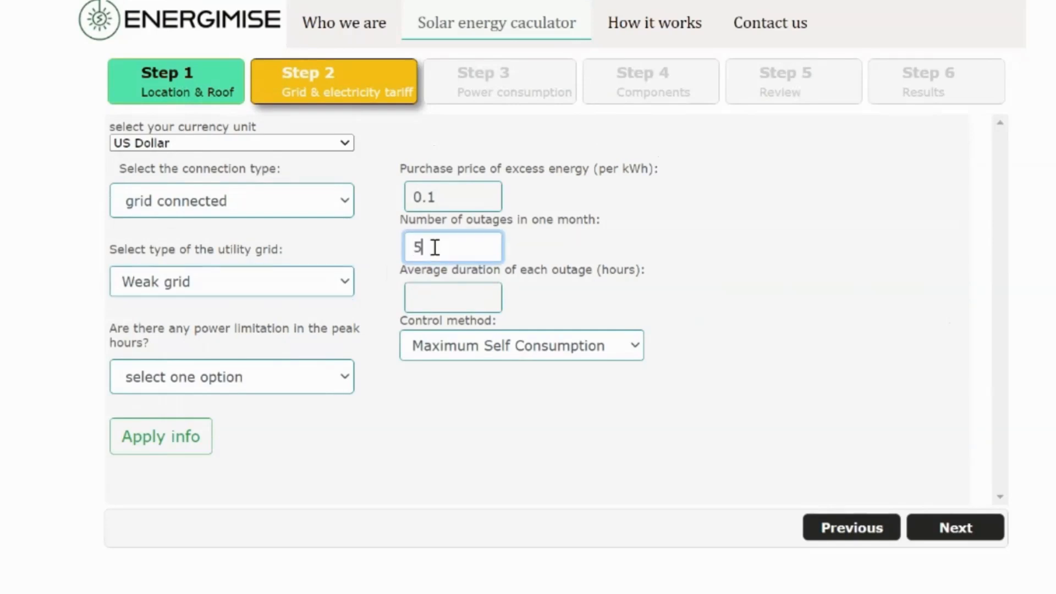
left_click(431, 298)
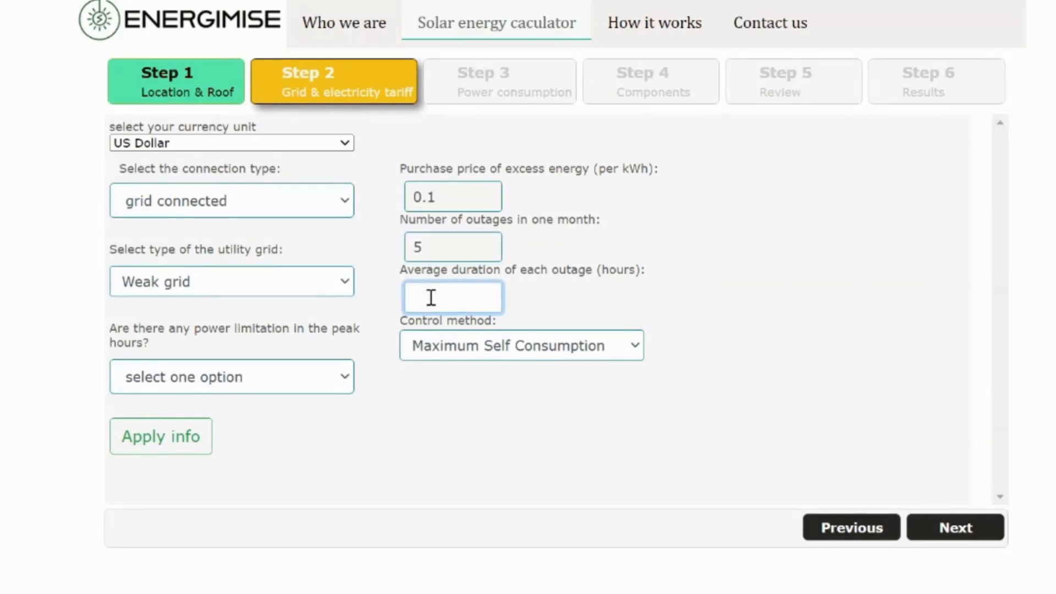
type("4")
left_click(426, 401)
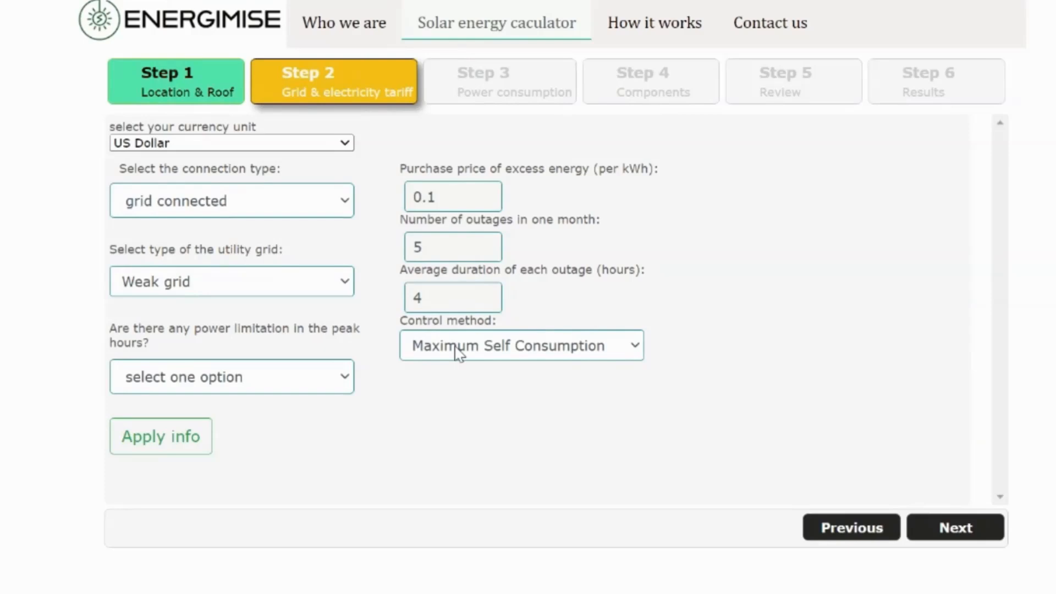
- Keep Maximum Self Consumption as the control method and answer Yes to power limitation in the peak hours
left_click(458, 352)
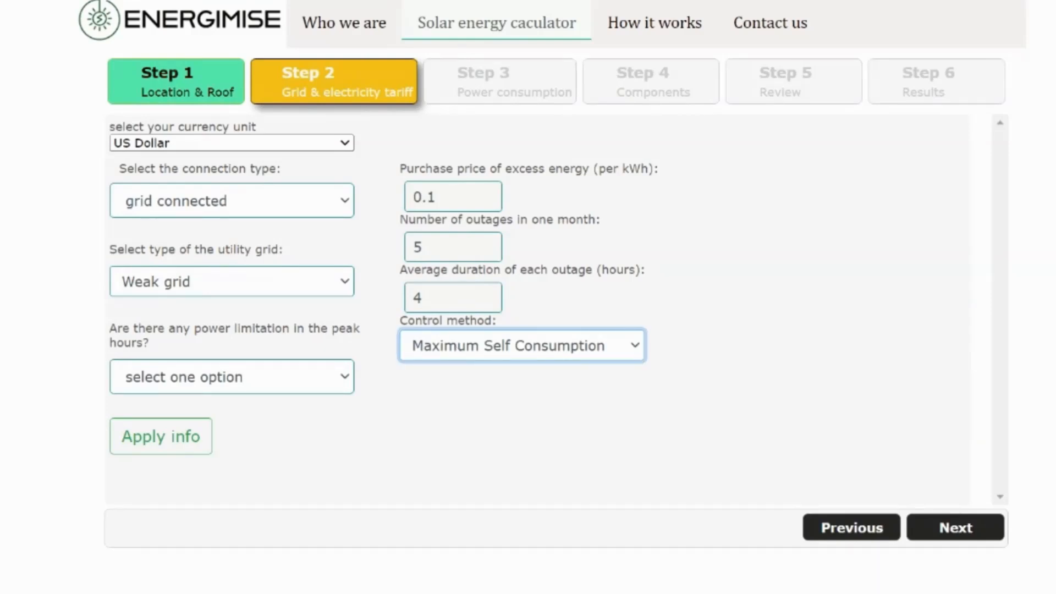
left_click(674, 352)
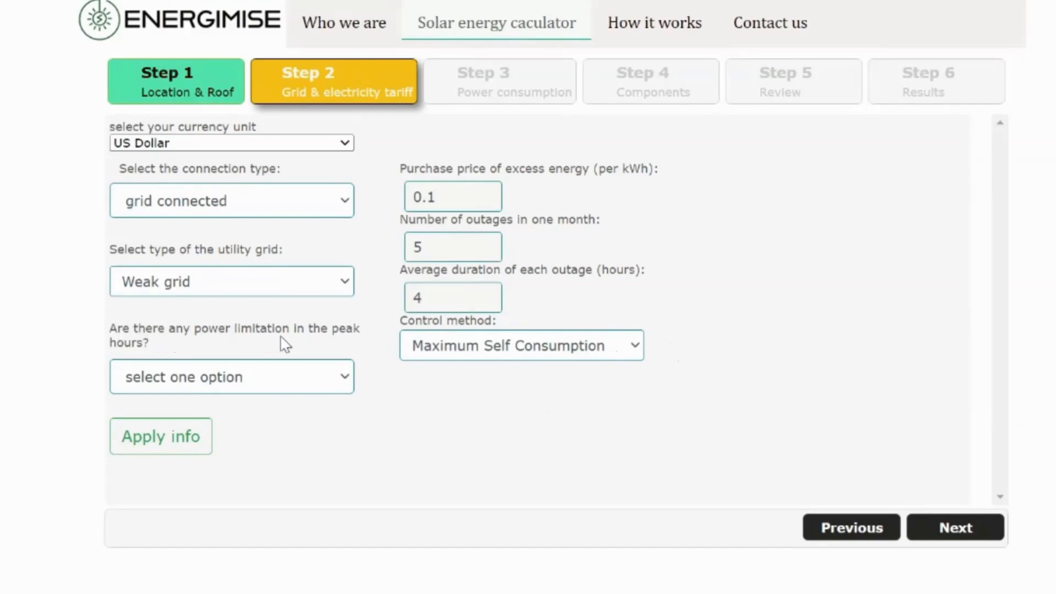
left_click(226, 383)
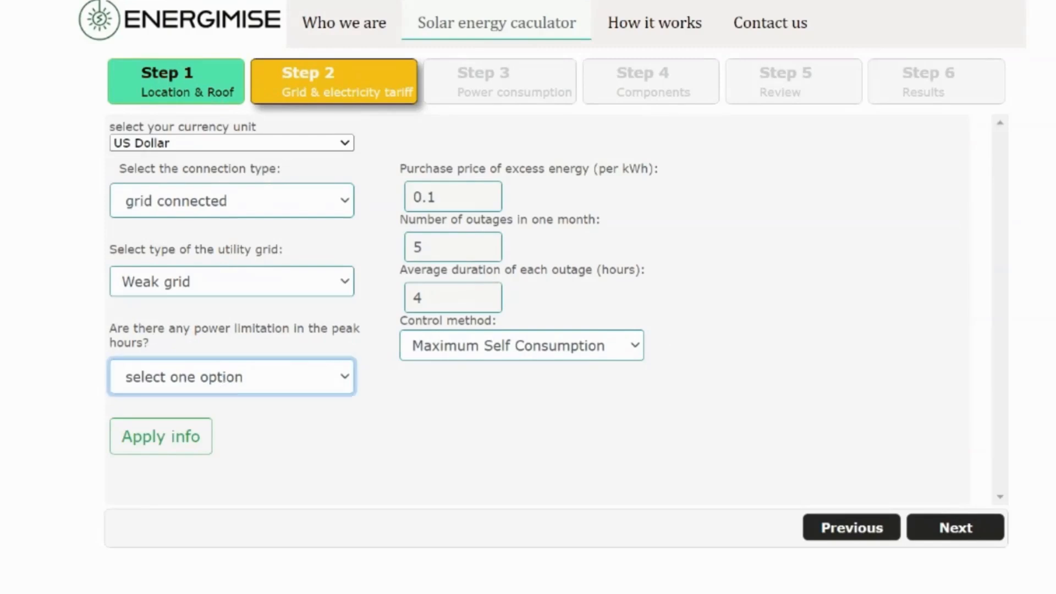
left_click(222, 416)
scroll(712, 314, "down", 1)
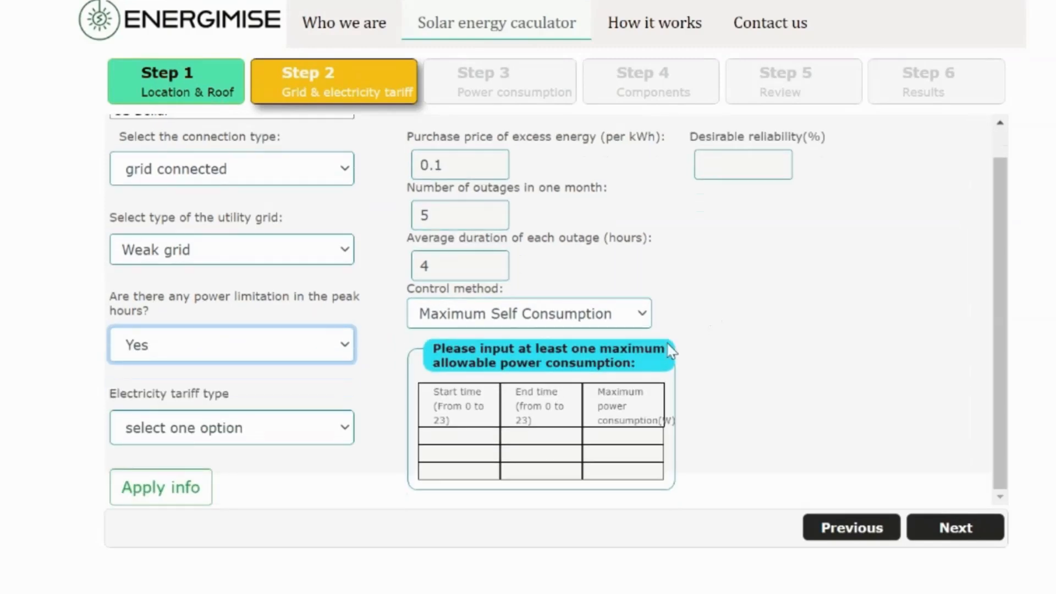
- Limit the maximum allowable power consumption to 3000 W from hour 18 to hour 22
left_click(458, 437)
type("18")
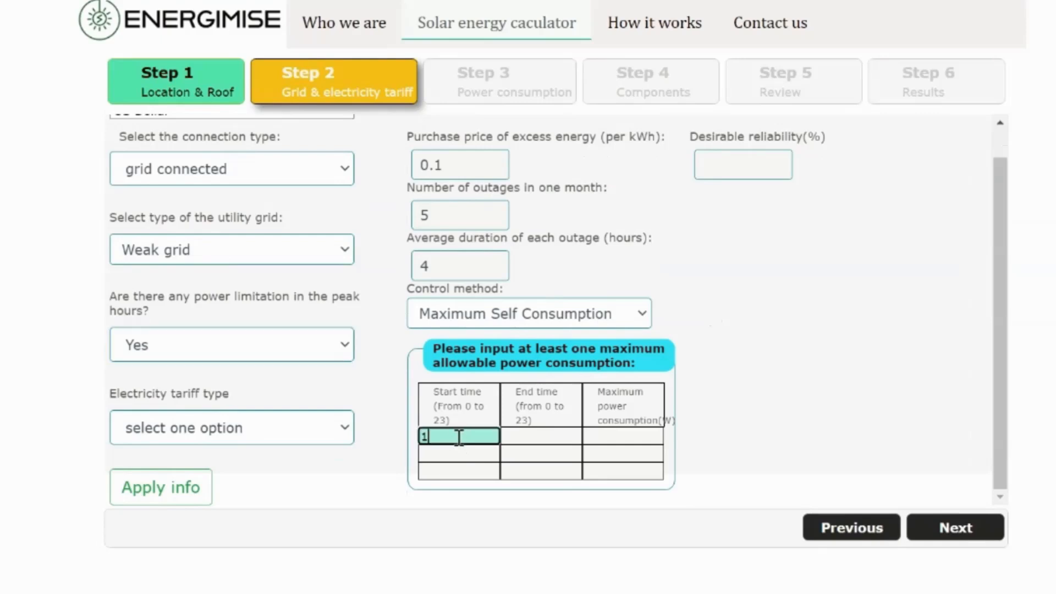
left_click(529, 435)
type("22")
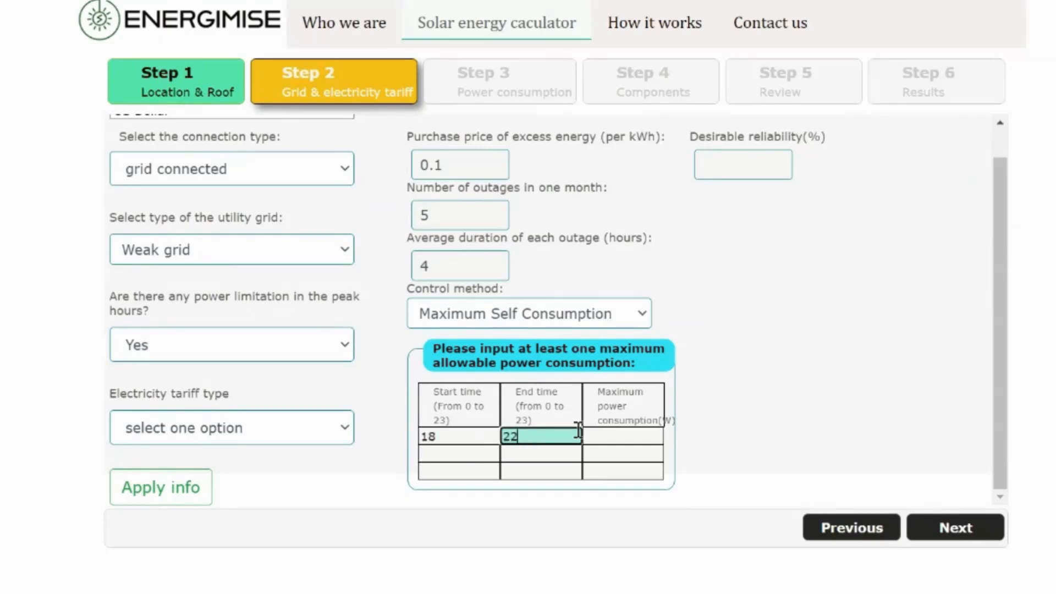
left_click(596, 432)
type("3000")
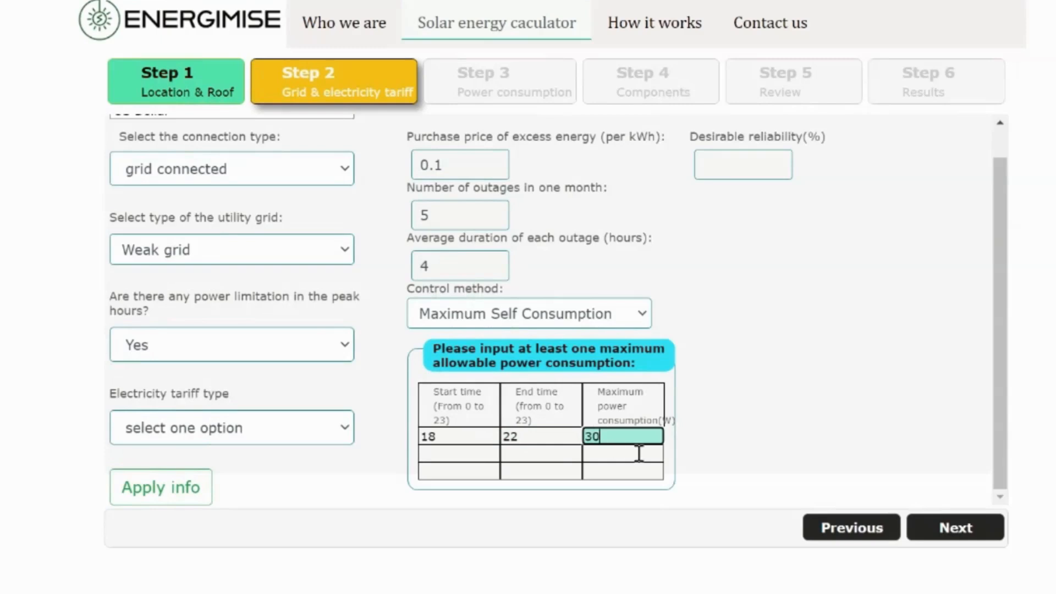
left_click(783, 420)
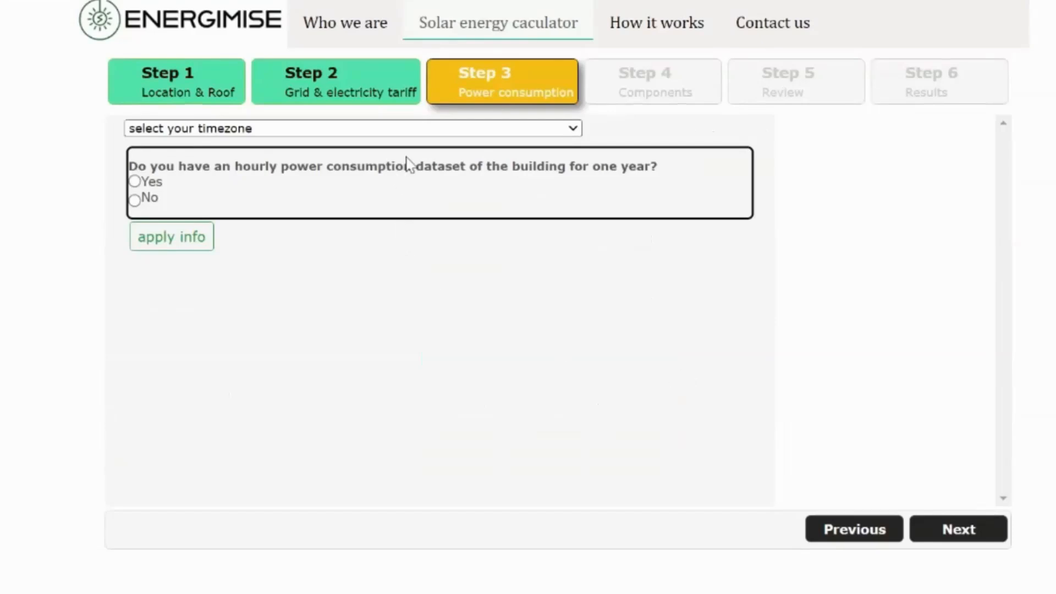
- Set the timezone to (GMT+00:00) Greenwich Mean Time : Dublin, Edinburgh, Lisbon, London
left_click(574, 130)
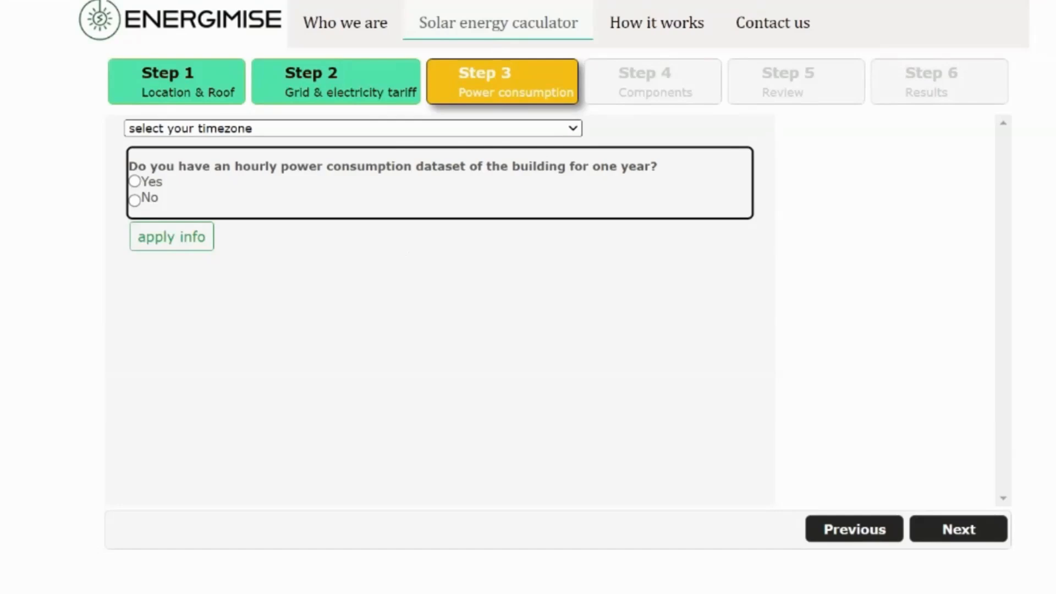
left_click(295, 242)
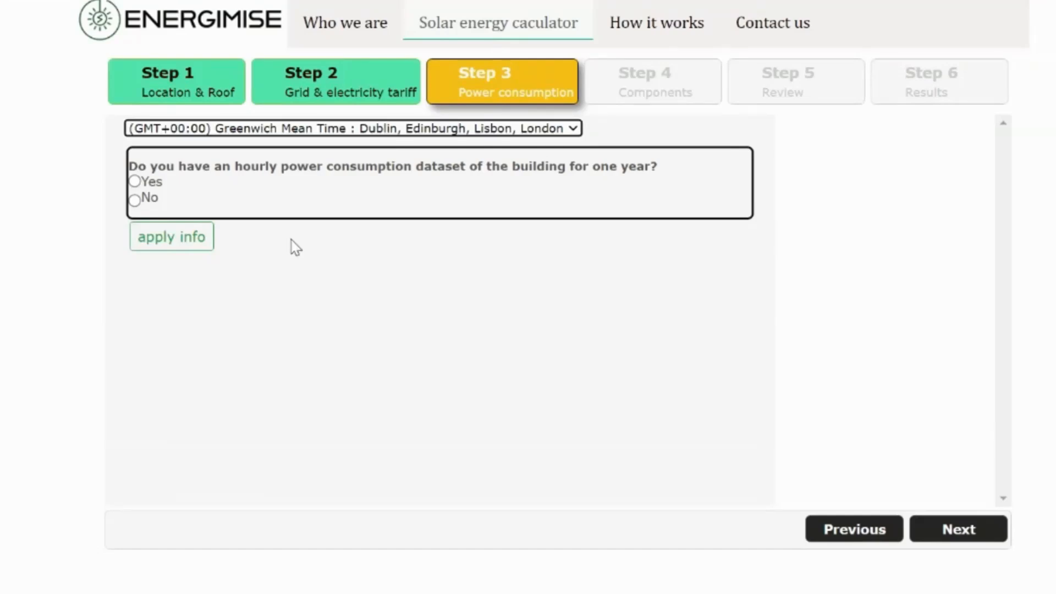
- Answer Yes to having an hourly consumption dataset, read the upload file requirements and close them
left_click(134, 181)
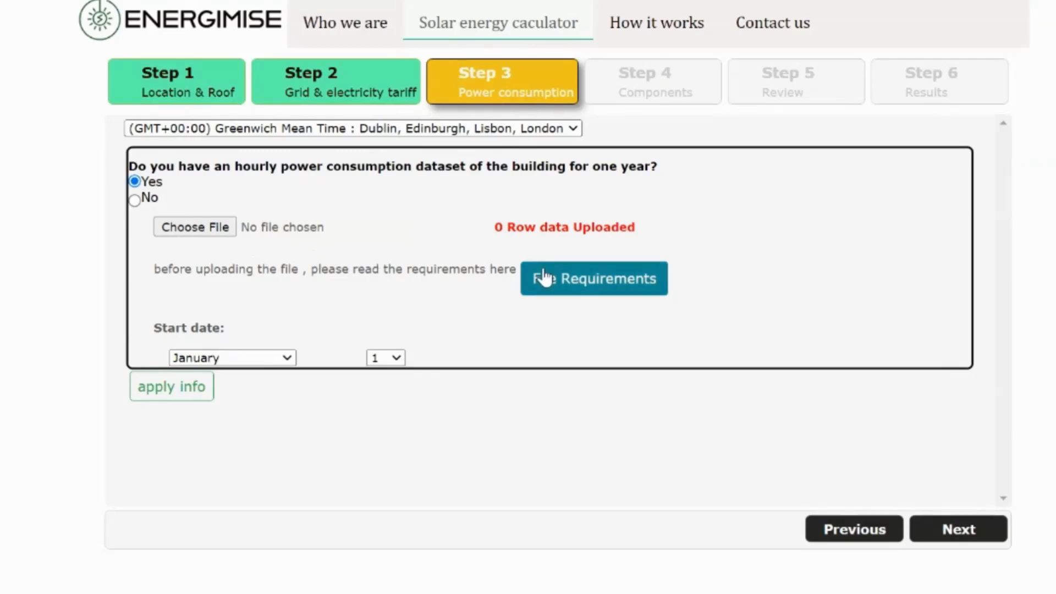
left_click(601, 292)
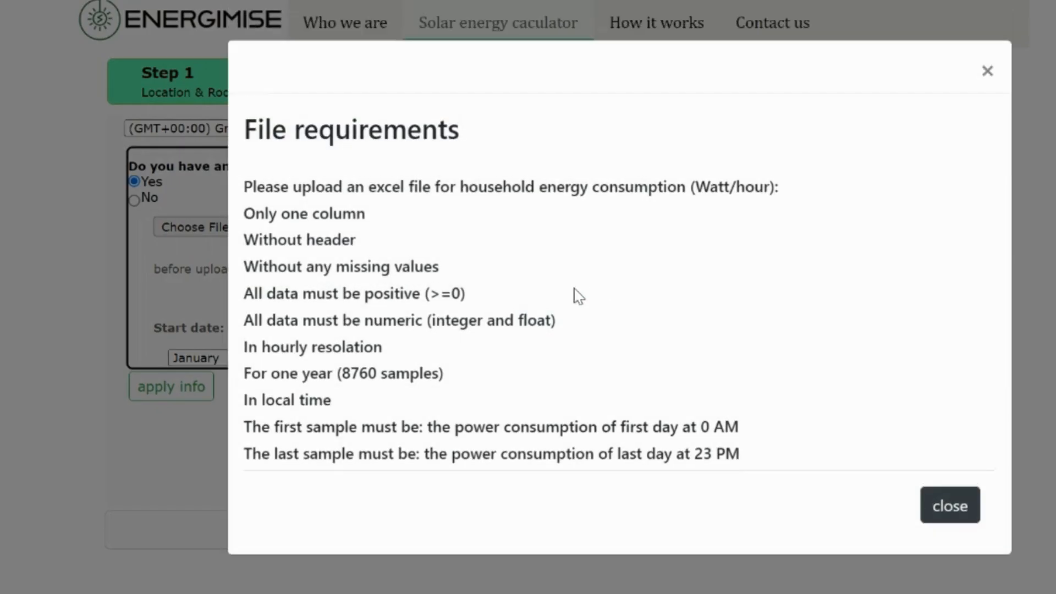
left_click(988, 72)
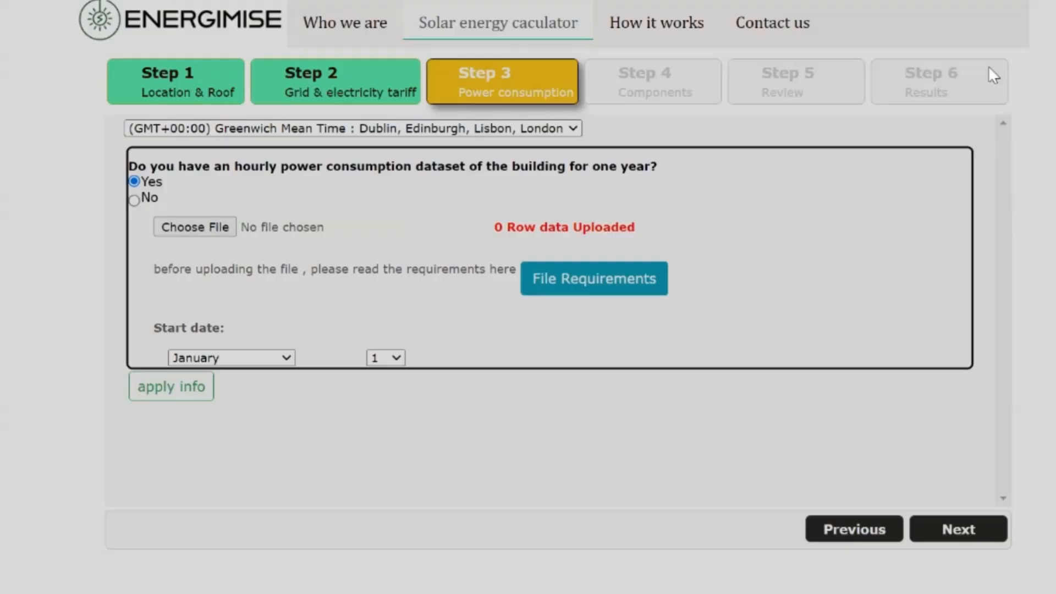
- Answer No to having an hourly dataset and choose the Evening Actives daily pattern
left_click(144, 200)
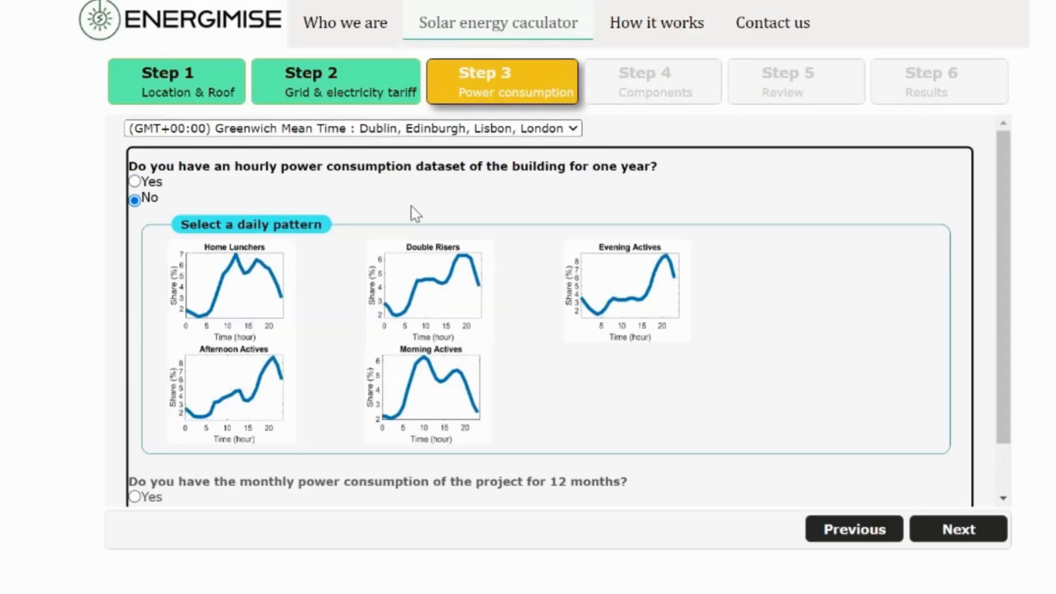
left_click(644, 275)
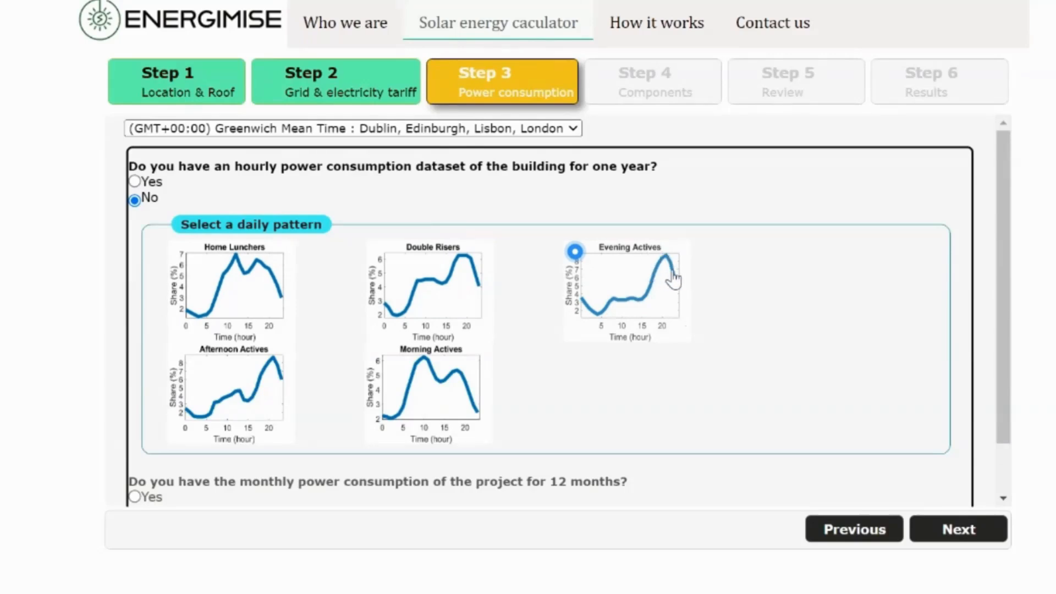
- Answer Yes to having the 12-month power consumption and look over the monthly entry table
scroll(751, 303, "down", 1)
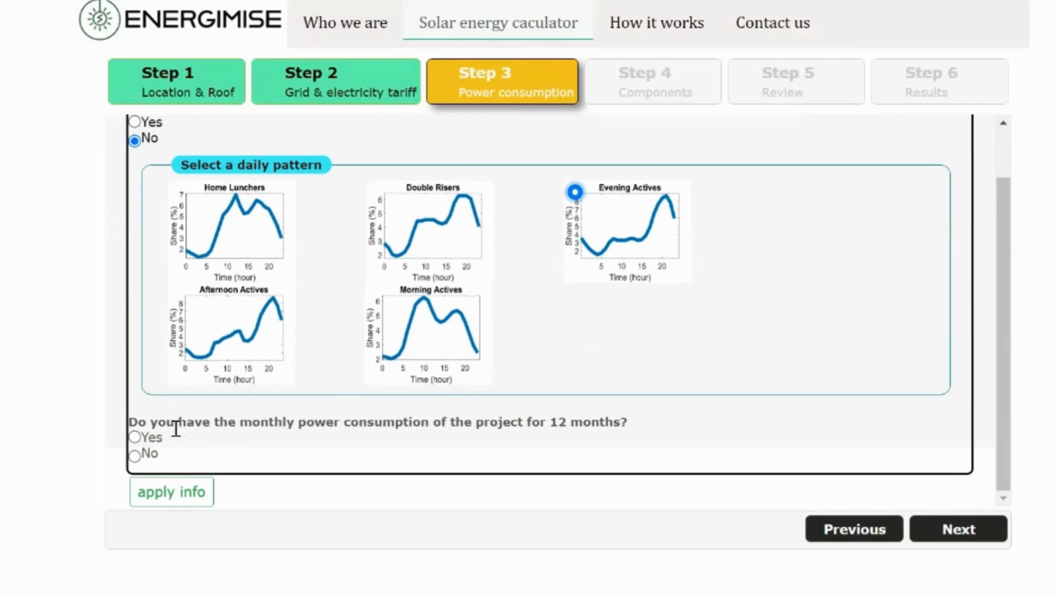
left_click(134, 437)
scroll(434, 286, "down", 5)
scroll(433, 286, "down", 1)
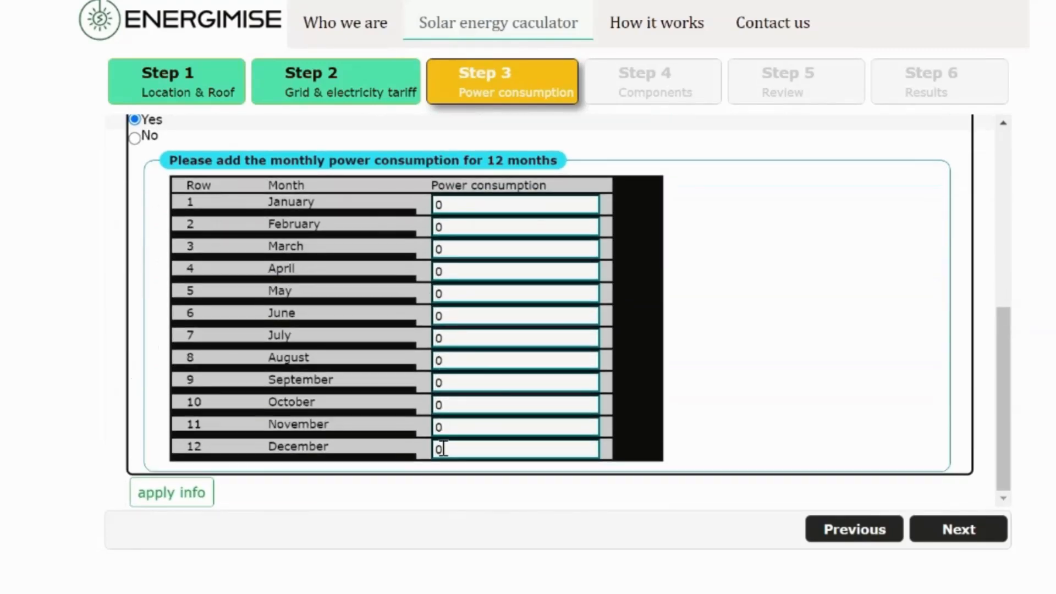
- Answer No to monthly consumption, choose the Cooling monthly pattern and enter 2400 kWh as total annual power consumption
left_click(148, 137)
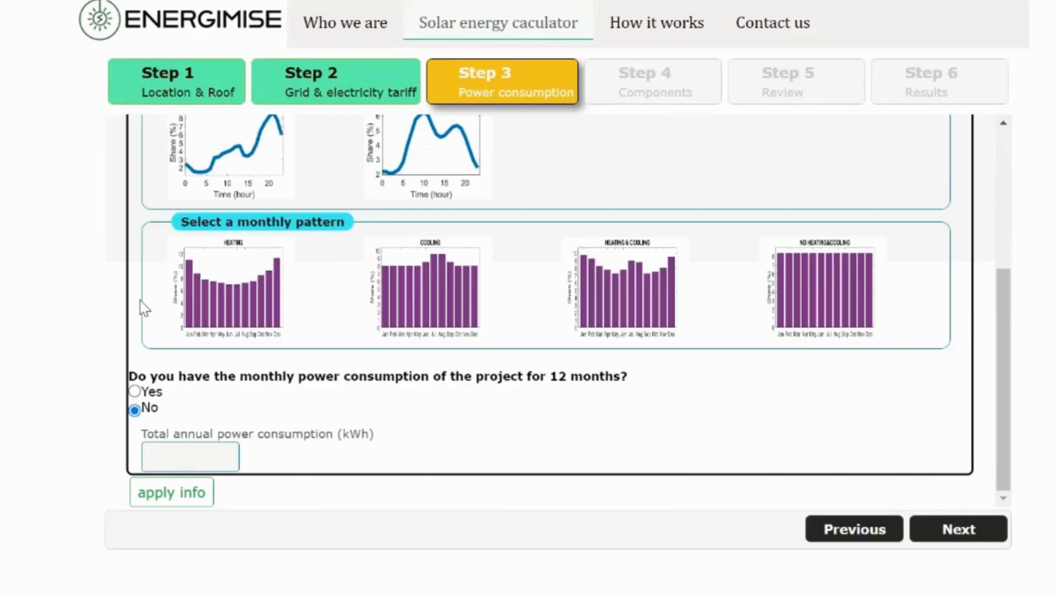
left_click(440, 269)
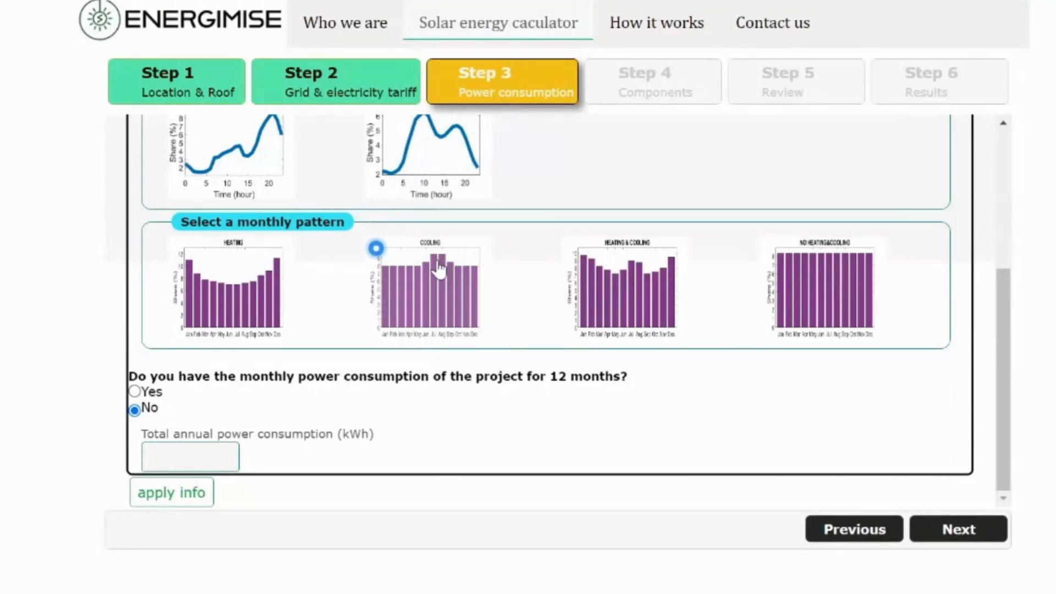
left_click(200, 458)
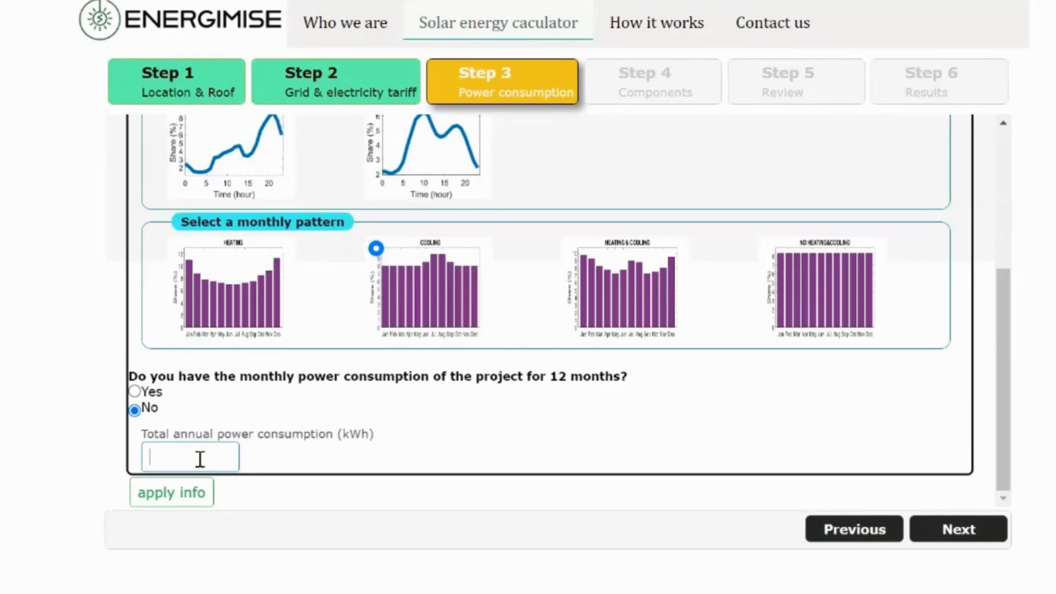
type("2400")
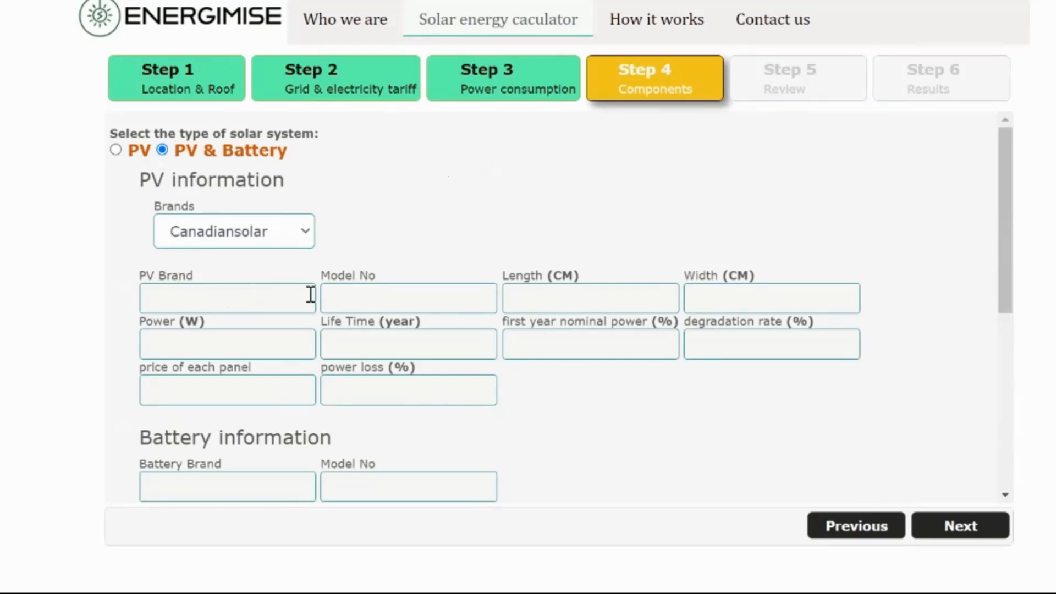
- Choose LG as the PV panel brand and LG335N1C-A5 as its model
left_click(293, 243)
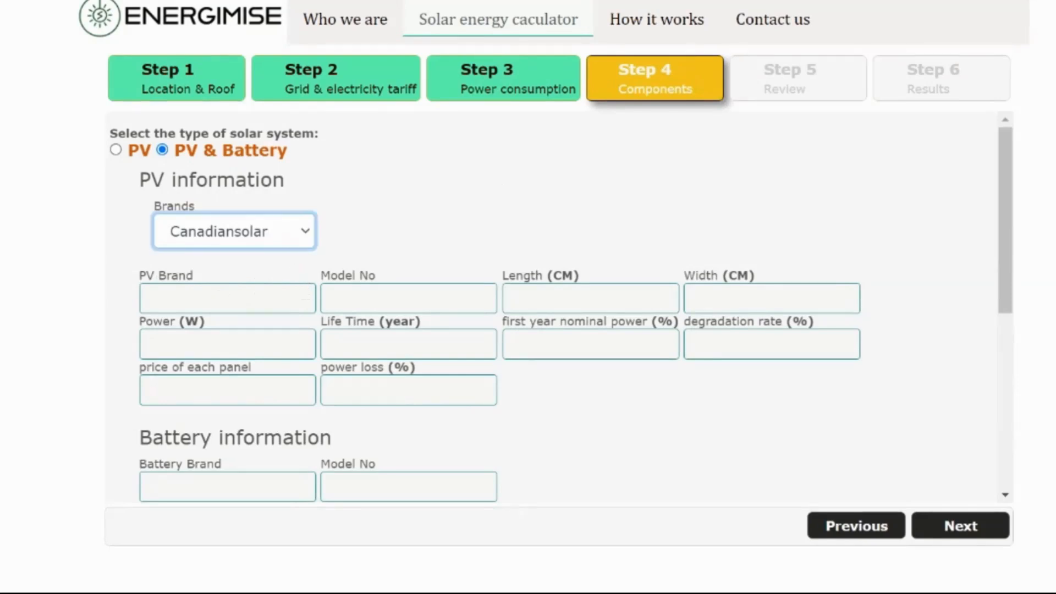
left_click(254, 340)
left_click(418, 238)
left_click(410, 294)
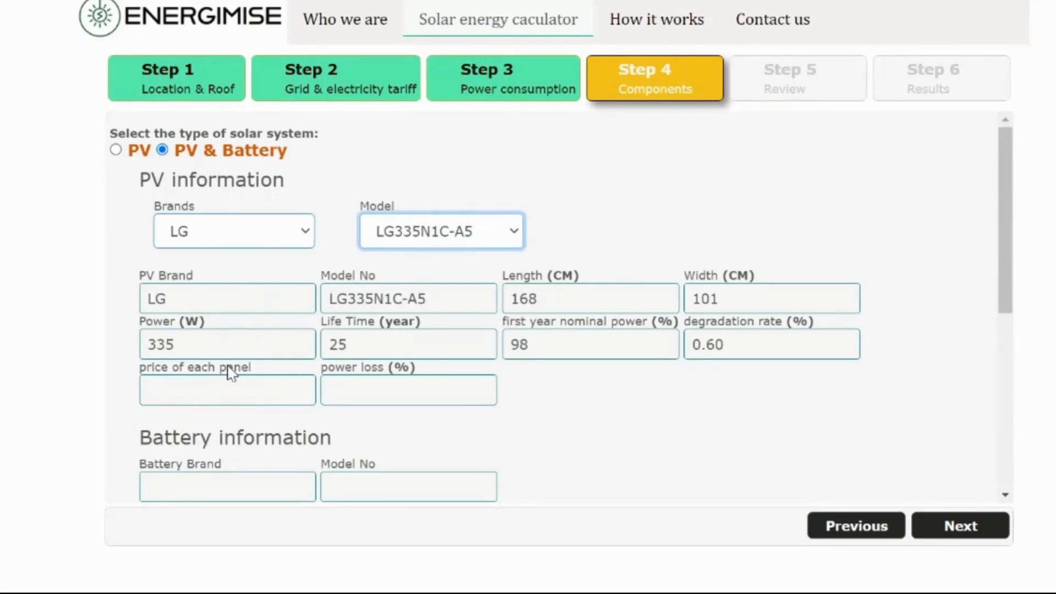
- Look through the battery, battery charge controller and inverter fields of the components form
scroll(552, 391, "down", 2)
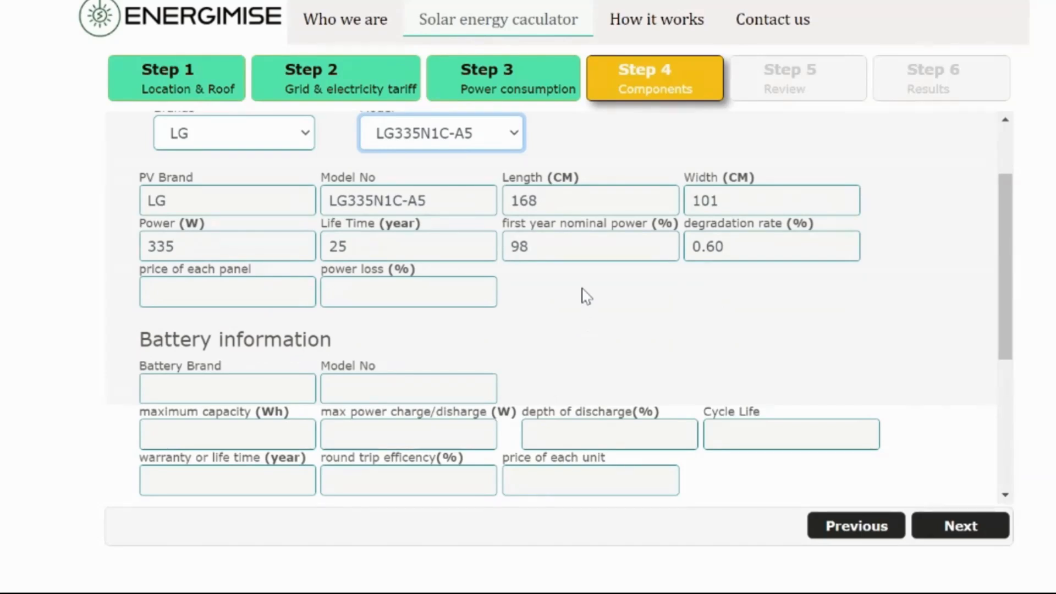
scroll(584, 296, "down", 4)
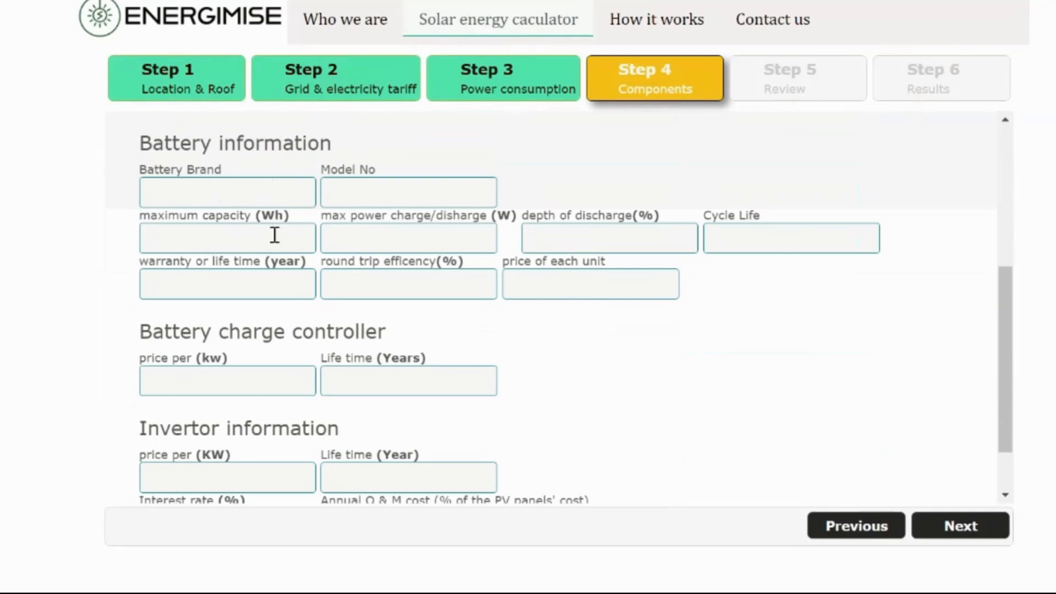
scroll(275, 269, "down", 2)
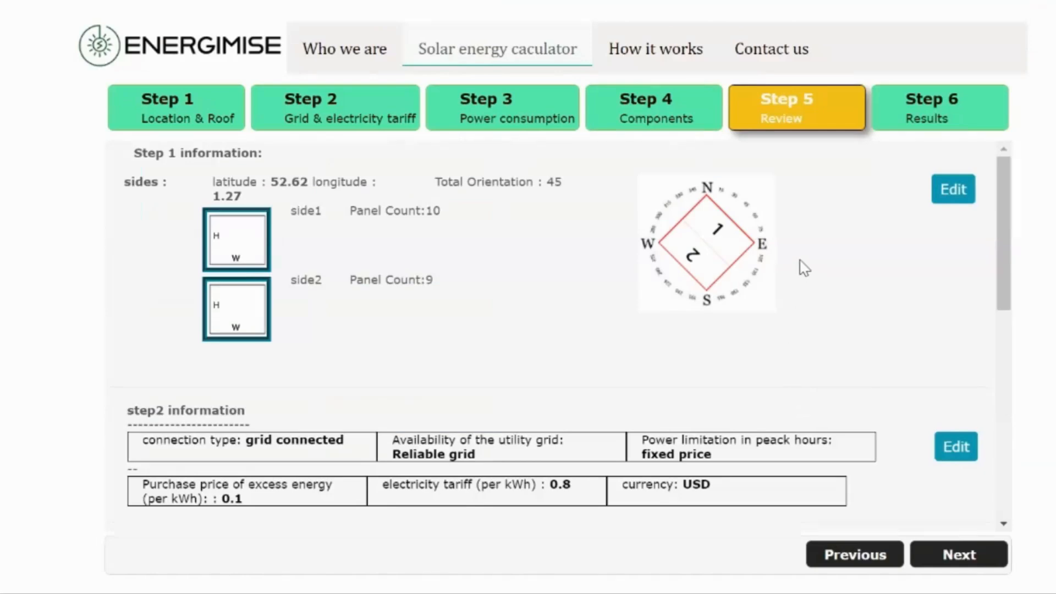
- Check the summary of the entered project information and continue to the results
scroll(803, 267, "down", 5)
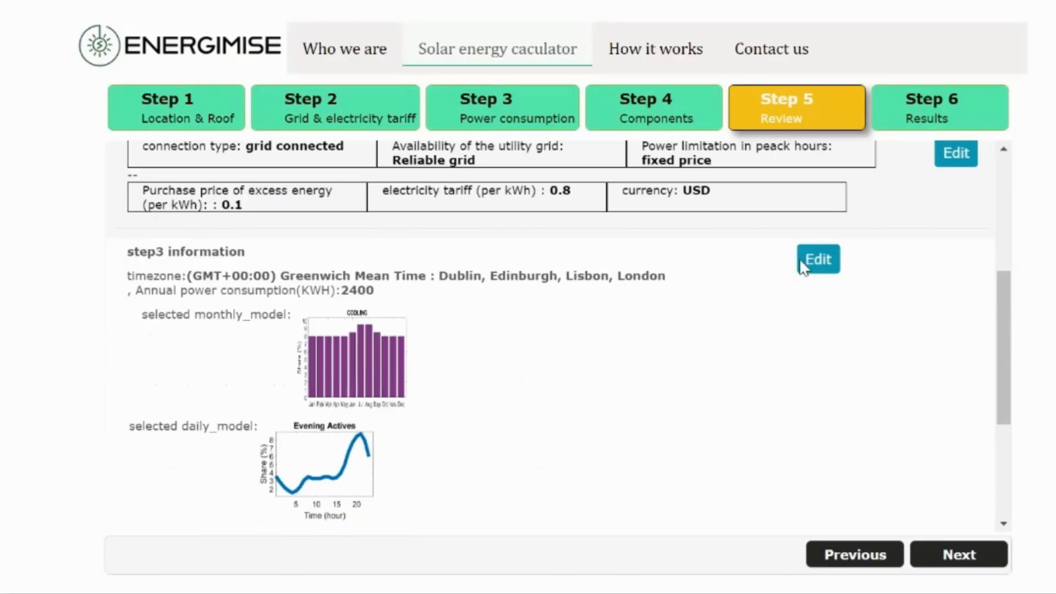
scroll(801, 268, "down", 4)
scroll(802, 266, "up", 10)
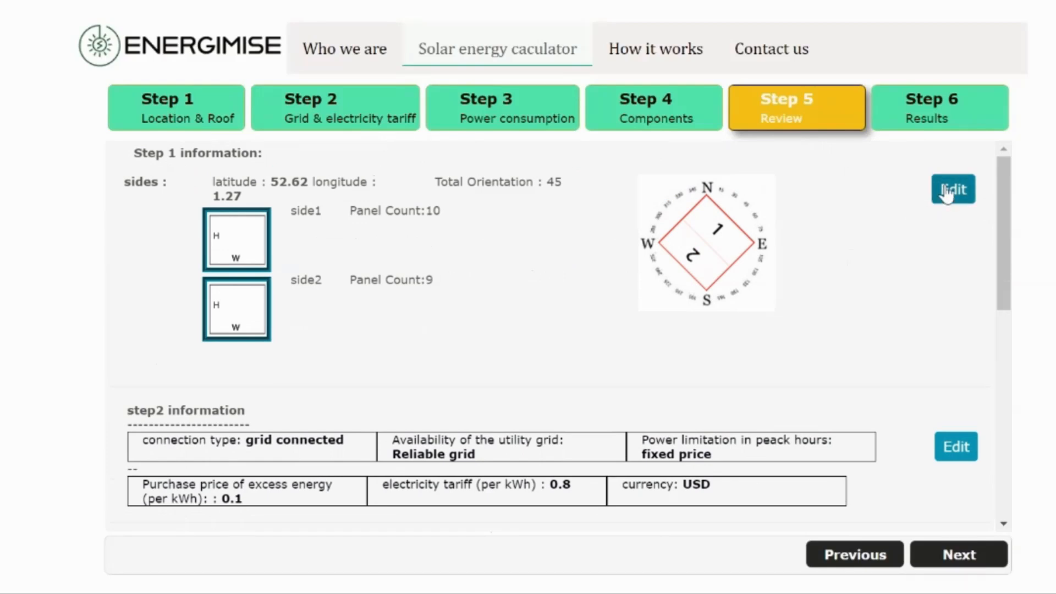
left_click(966, 556)
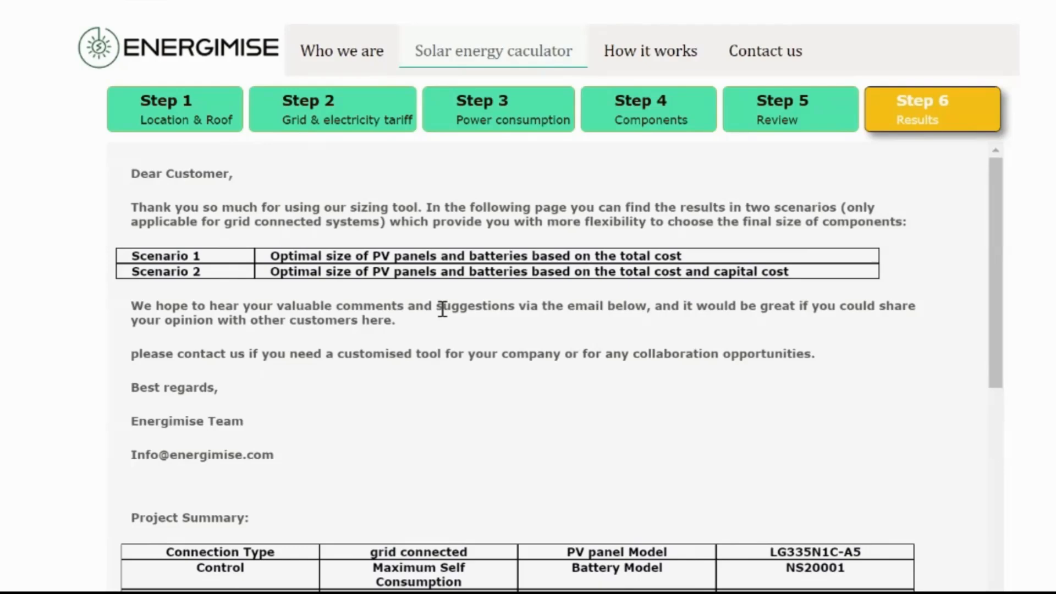
- Read the project summary and compare the optimal numbers of PV panels and battery units in both scenarios
scroll(468, 304, "down", 3)
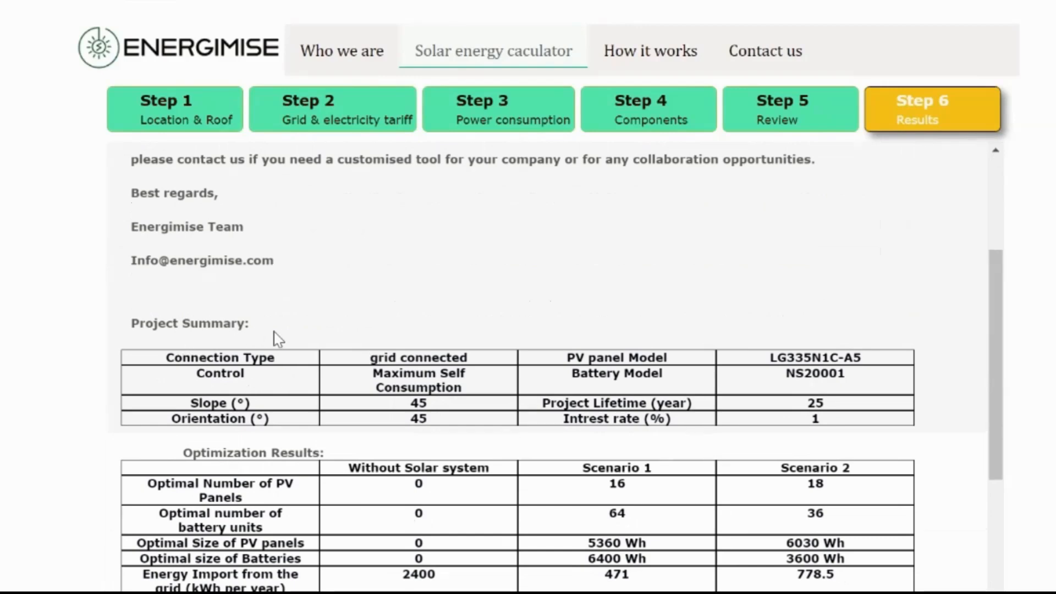
scroll(325, 330, "down", 1)
scroll(326, 330, "down", 2)
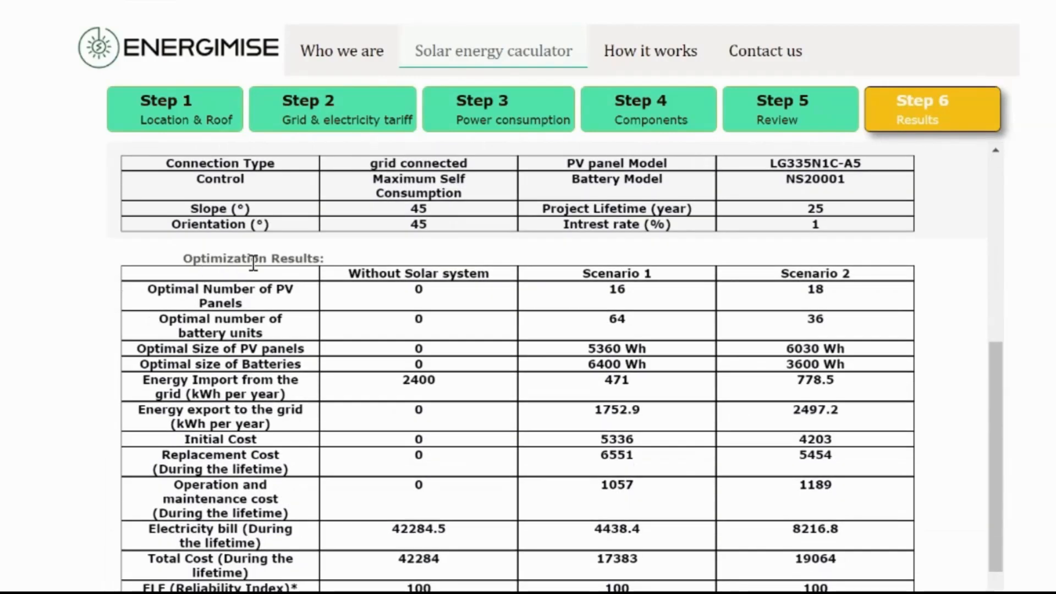
scroll(319, 275, "down", 2)
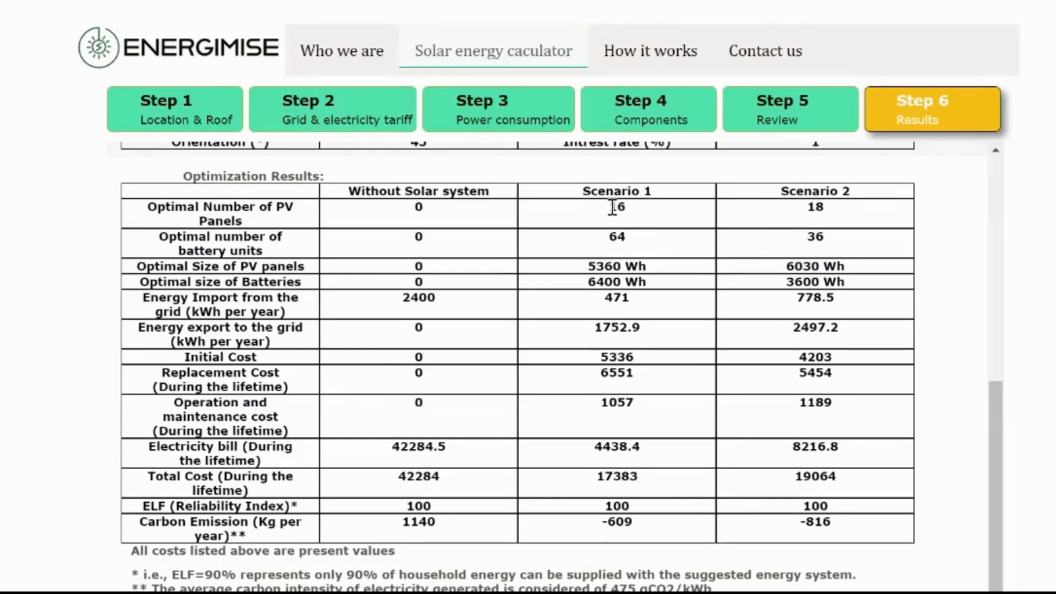
left_click_drag(613, 207, 628, 239)
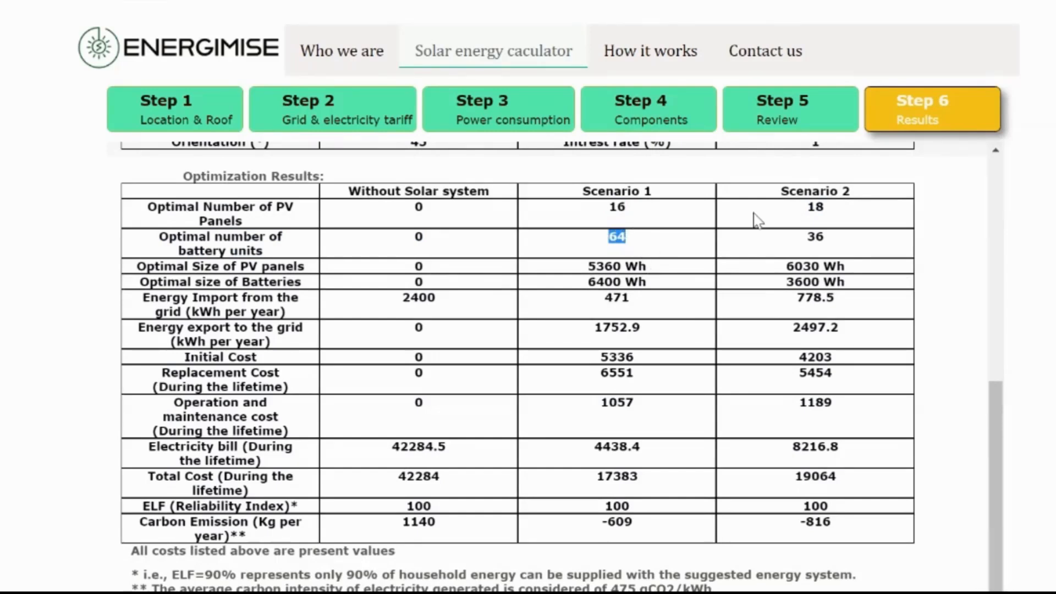
left_click_drag(806, 208, 825, 237)
left_click(752, 246)
- Compare the lifetime total cost and the initial cost of Scenario 1 and Scenario 2
left_click_drag(595, 476, 637, 474)
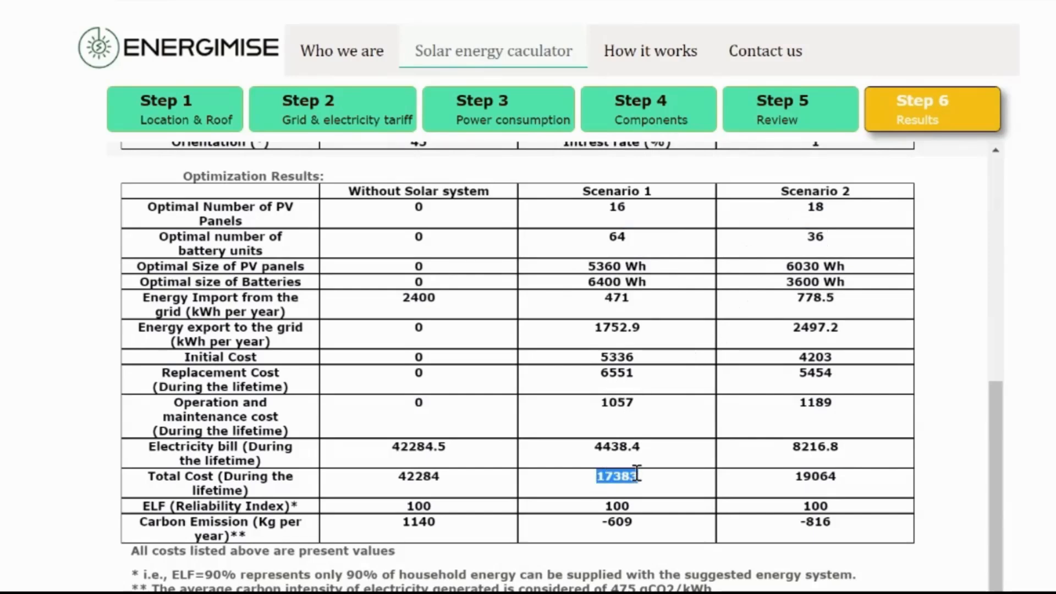
left_click_drag(793, 477, 849, 489)
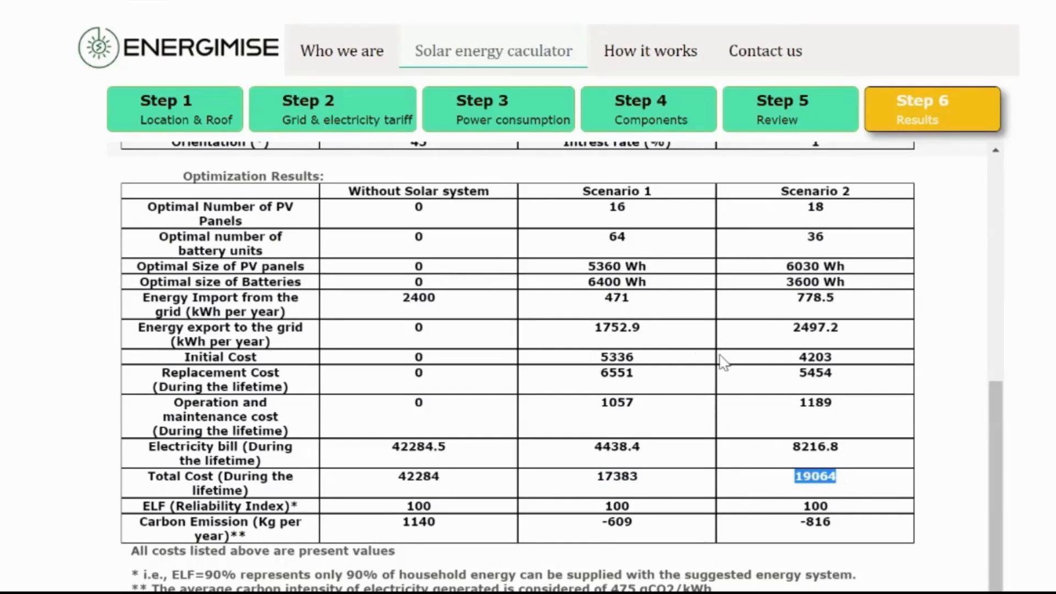
left_click_drag(798, 358, 834, 359)
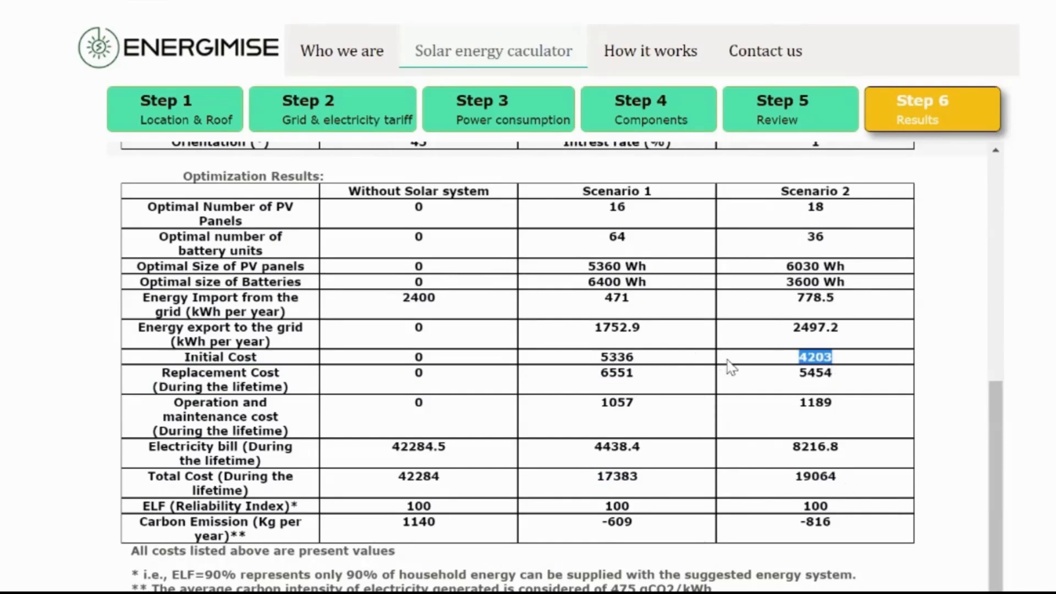
left_click_drag(600, 357, 643, 358)
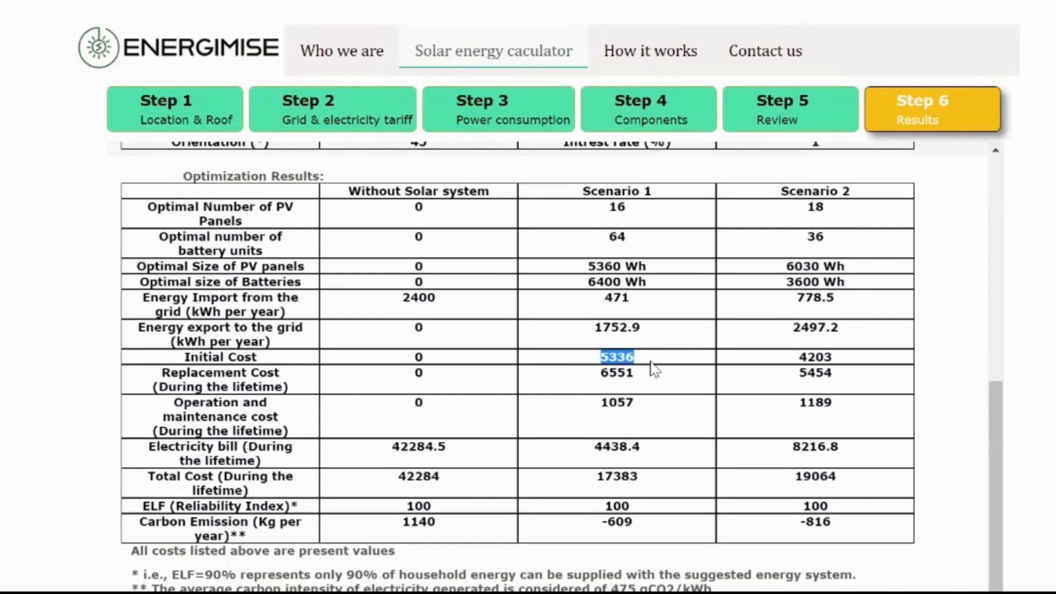